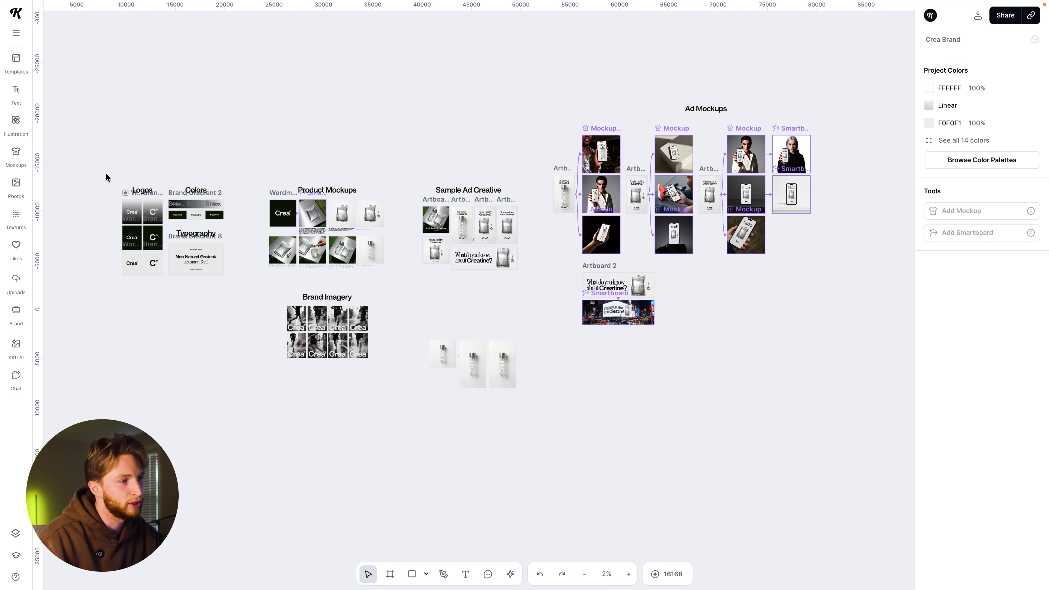
# Step: Examine the Logos section, checking the Crea wordmark and C brand mark on the gradient and dark artboards
pyautogui.scroll(5, 104, 186)
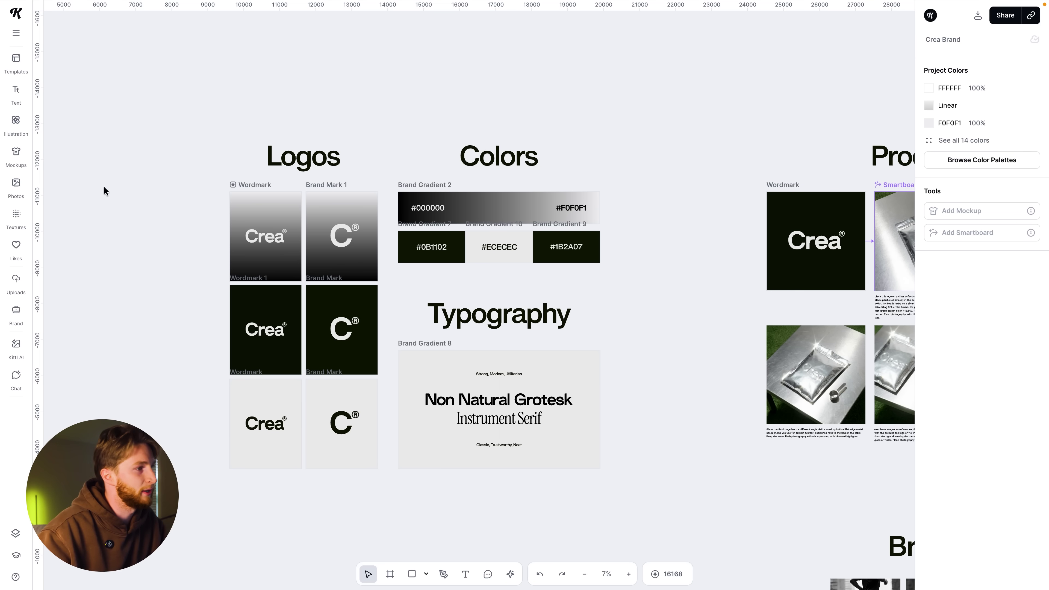
pyautogui.scroll(5, 133, 220)
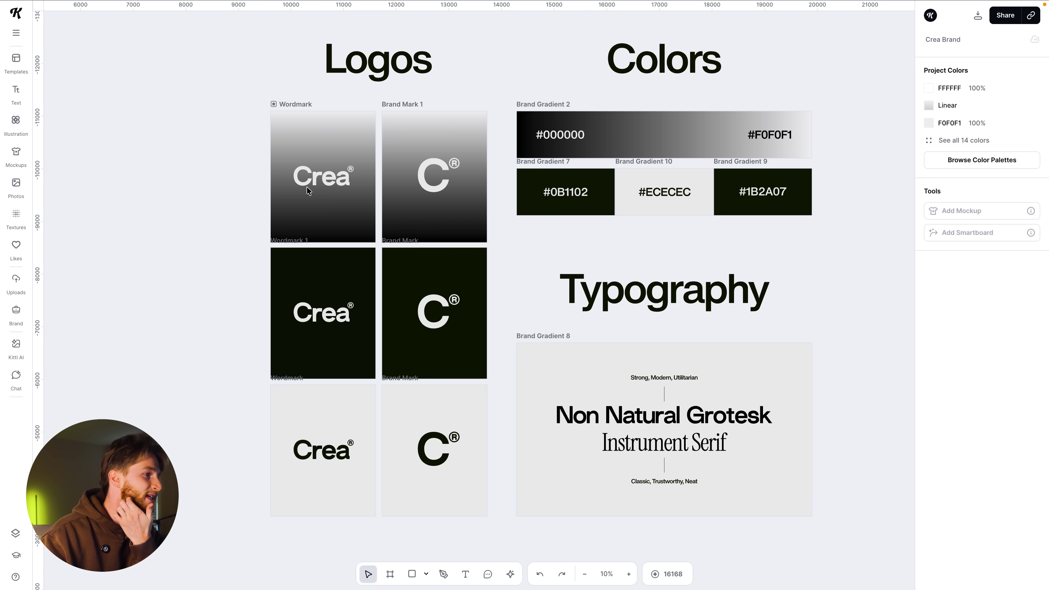
pyautogui.click(307, 190)
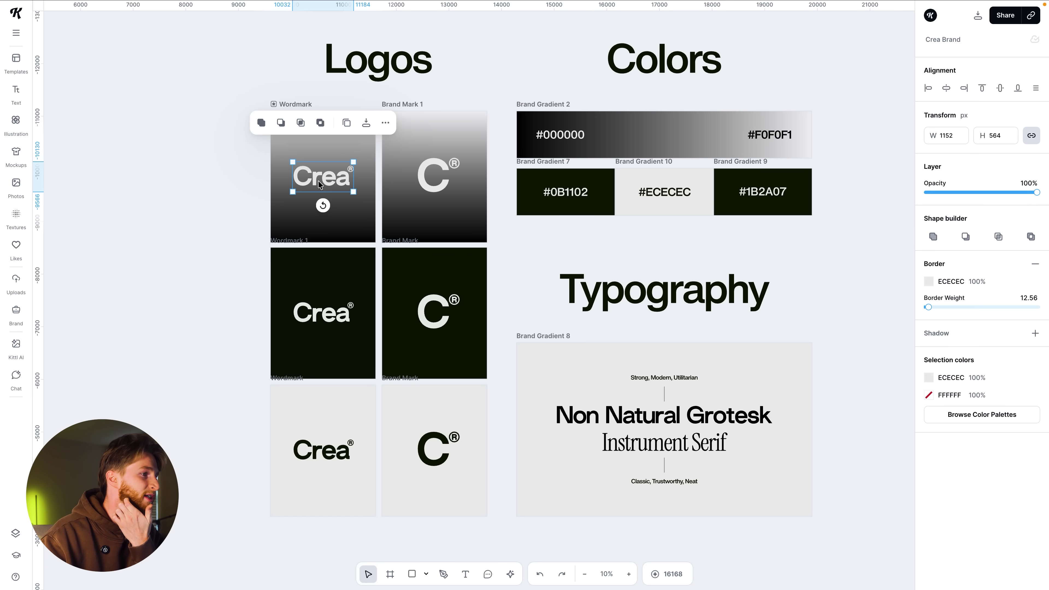
pyautogui.click(433, 178)
pyautogui.click(435, 314)
pyautogui.click(341, 318)
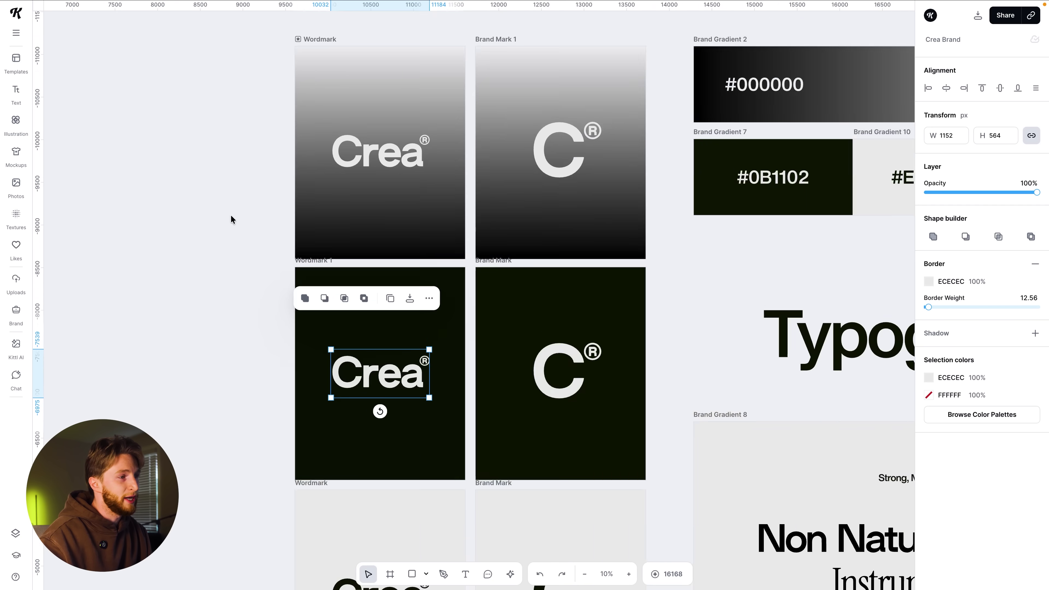
# Step: Inspect the text shadow settings of the Crea wordmark on the gradient artboard and view its letter shapes up close
pyautogui.scroll(2, 230, 217)
pyautogui.click(241, 224)
pyautogui.scroll(2, 246, 223)
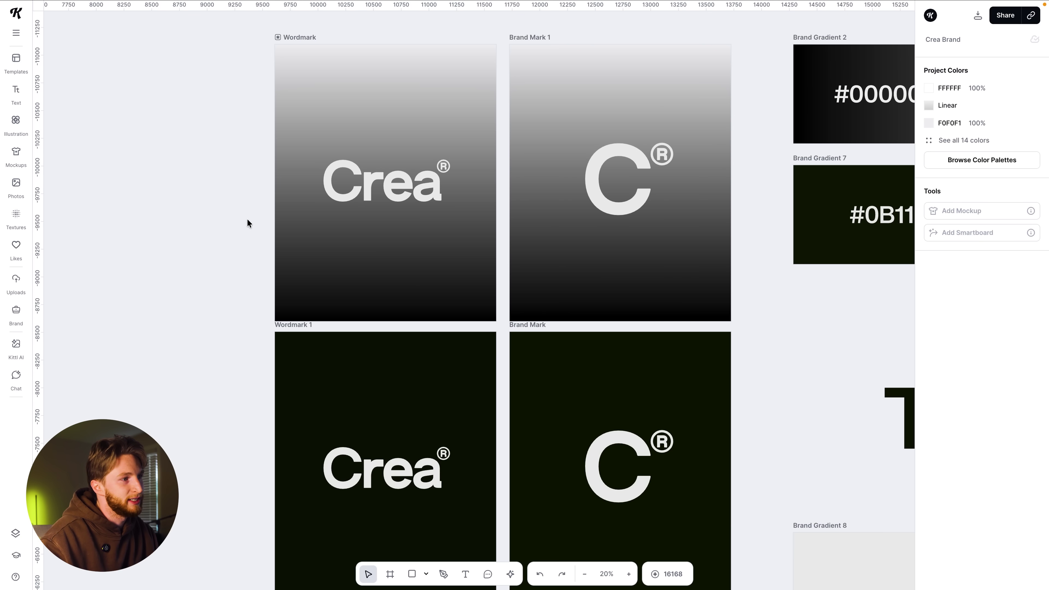
pyautogui.click(410, 193)
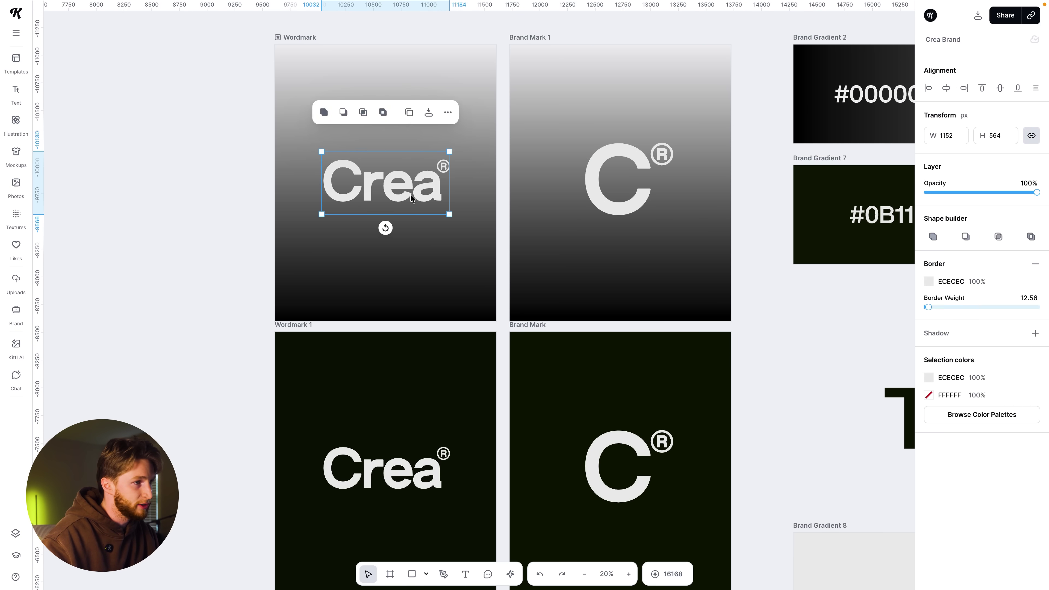
pyautogui.click(411, 194)
pyautogui.scroll(-1, 954, 435)
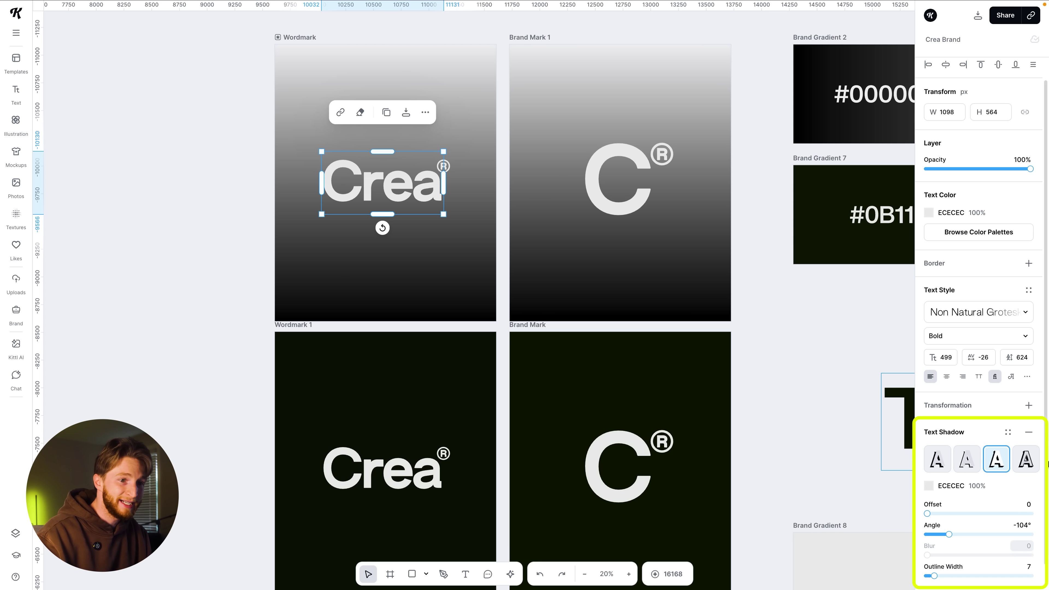
pyautogui.click(1027, 432)
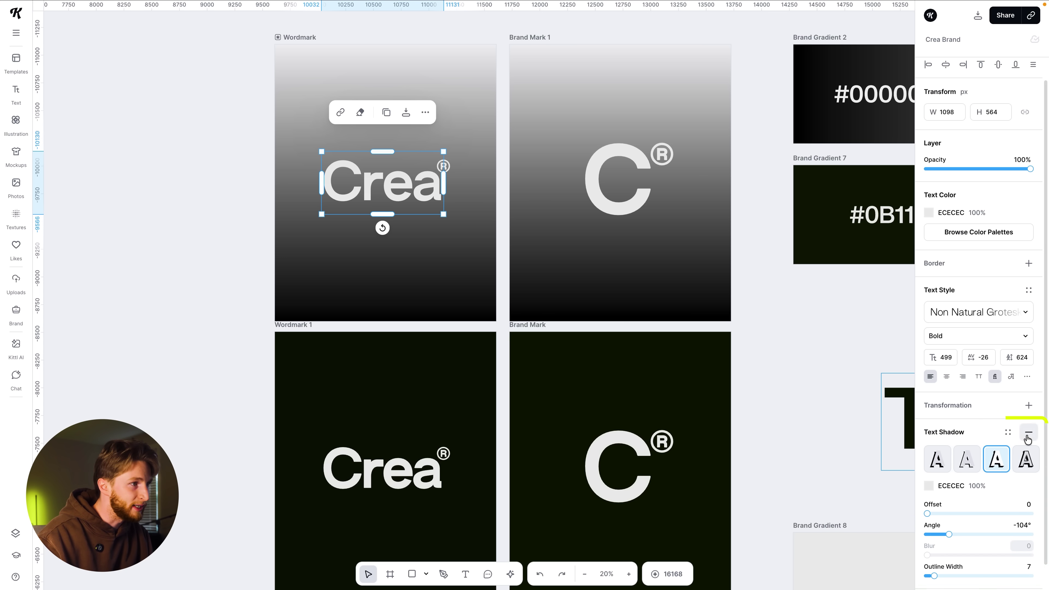
pyautogui.click(180, 174)
pyautogui.scroll(5, 288, 175)
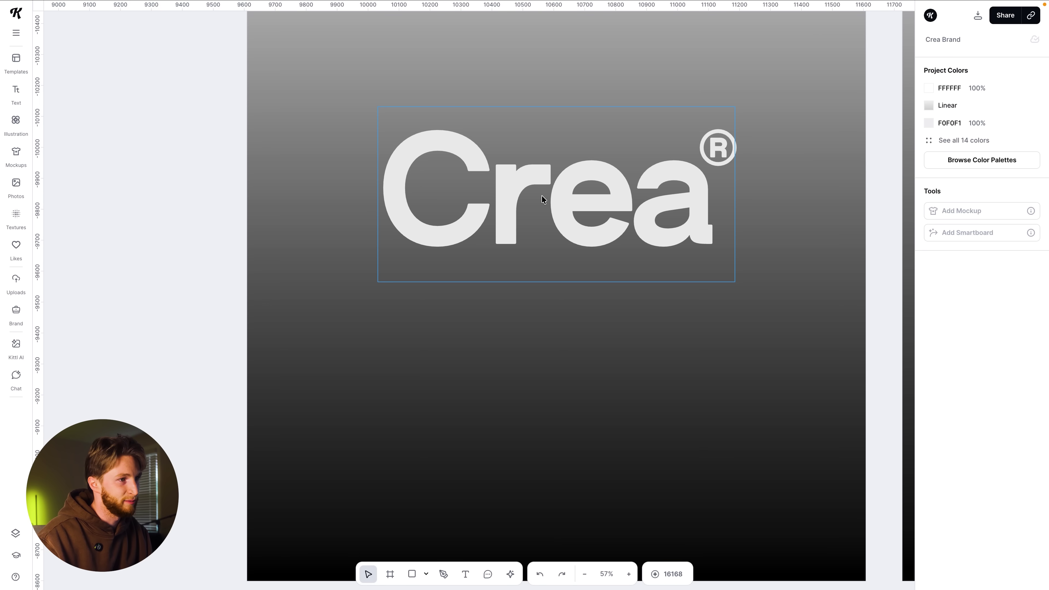
pyautogui.scroll(-2, 146, 225)
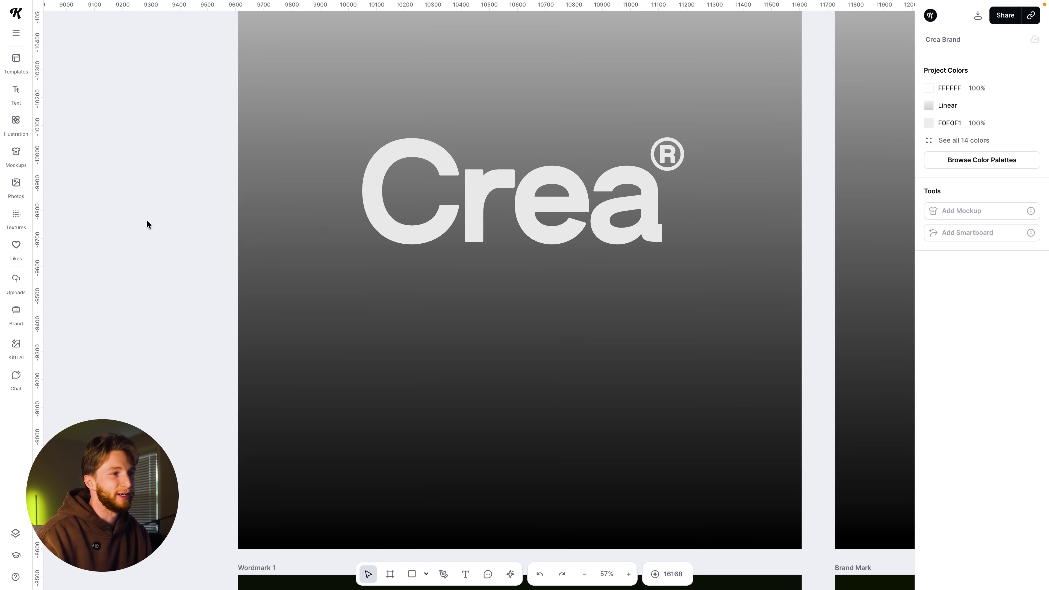
# Step: Review the brand color swatches and the typography board pairing Non Natural Grotesk with Instrument Serif
pyautogui.scroll(-5, 147, 224)
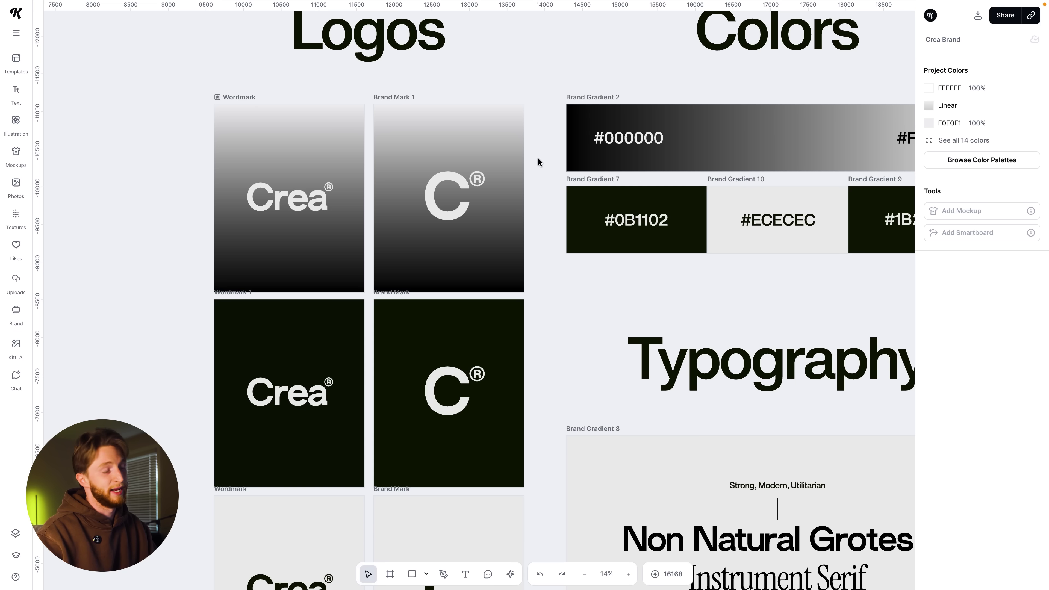
pyautogui.scroll(-2, 534, 194)
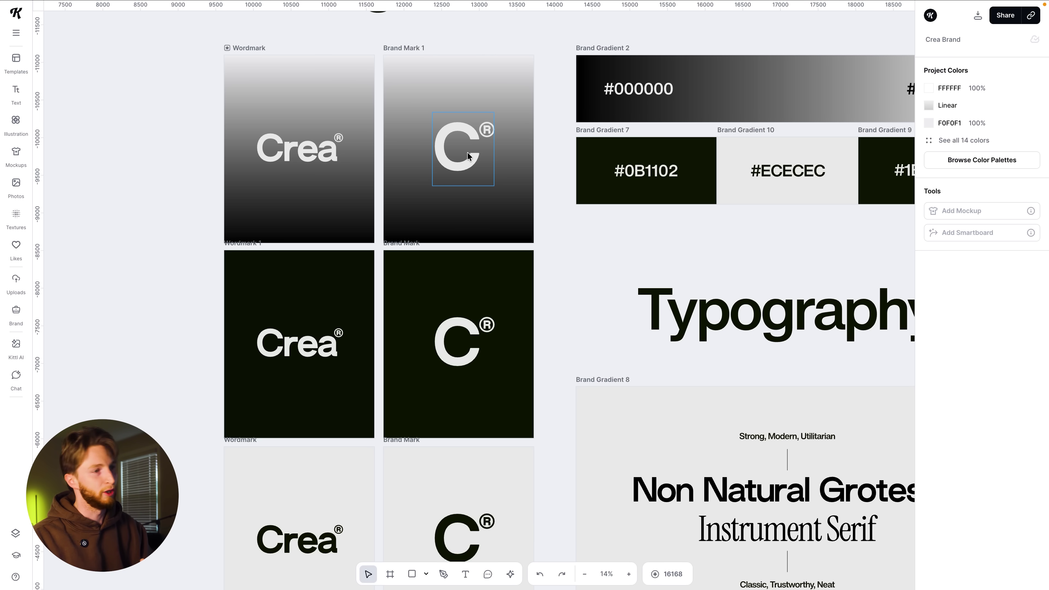
pyautogui.hscroll(5, 667, 204)
pyautogui.scroll(-5, 644, 183)
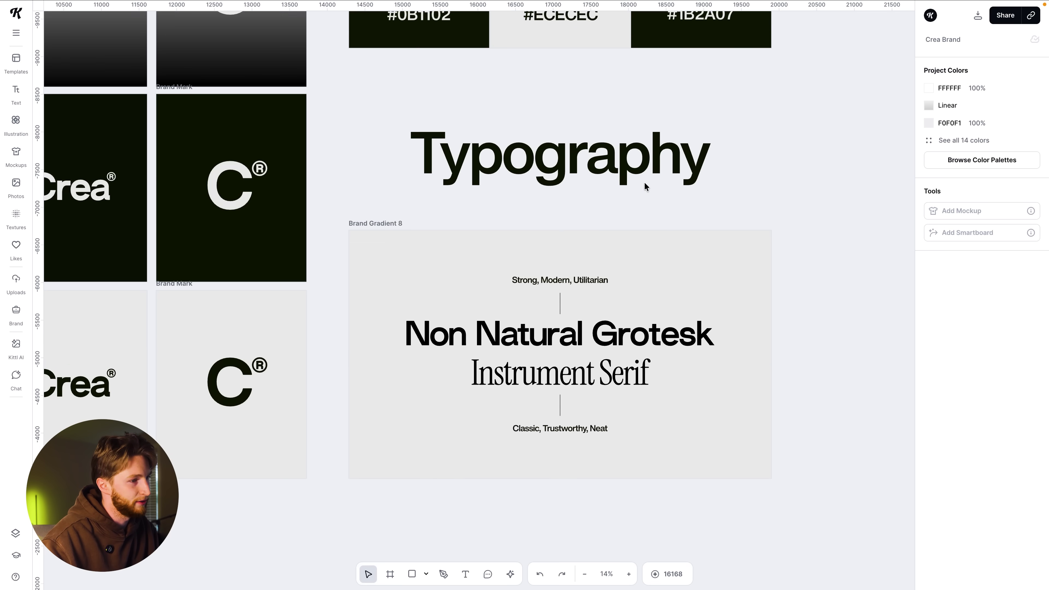
pyautogui.scroll(5, 632, 324)
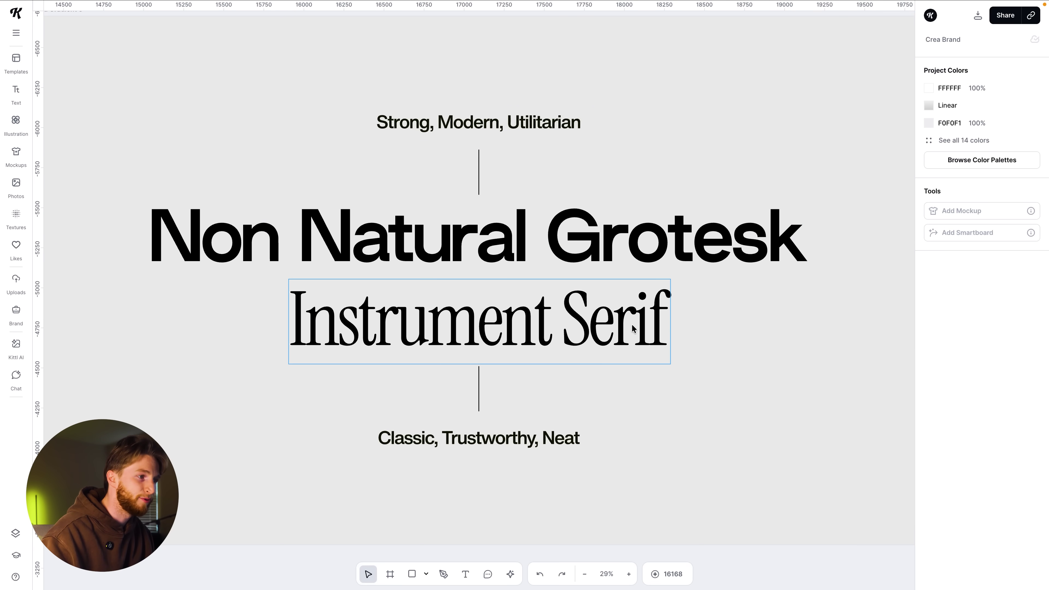
pyautogui.scroll(-5, 583, 325)
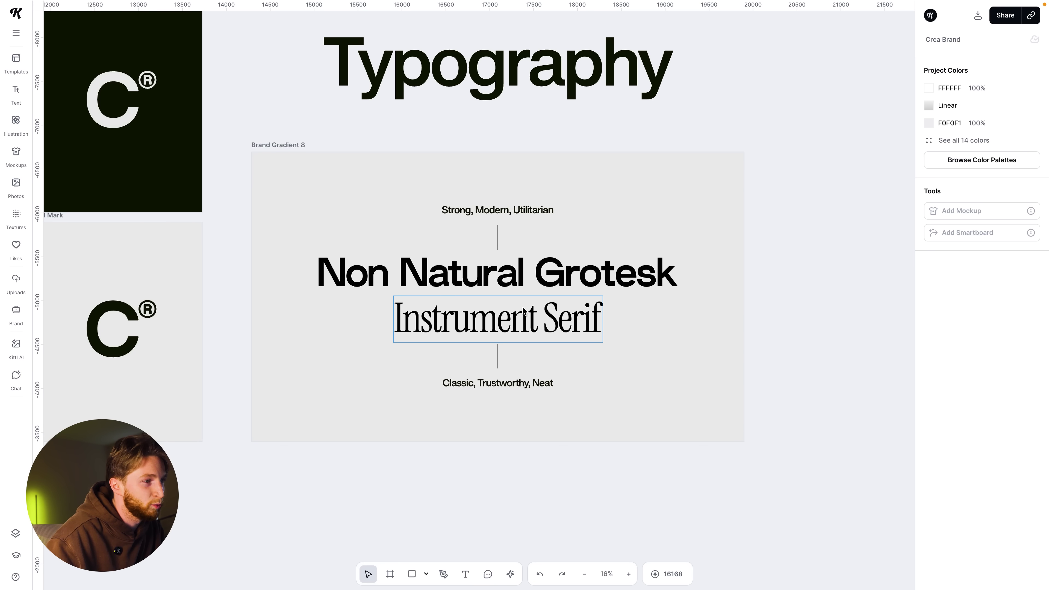
pyautogui.hscroll(1, 505, 397)
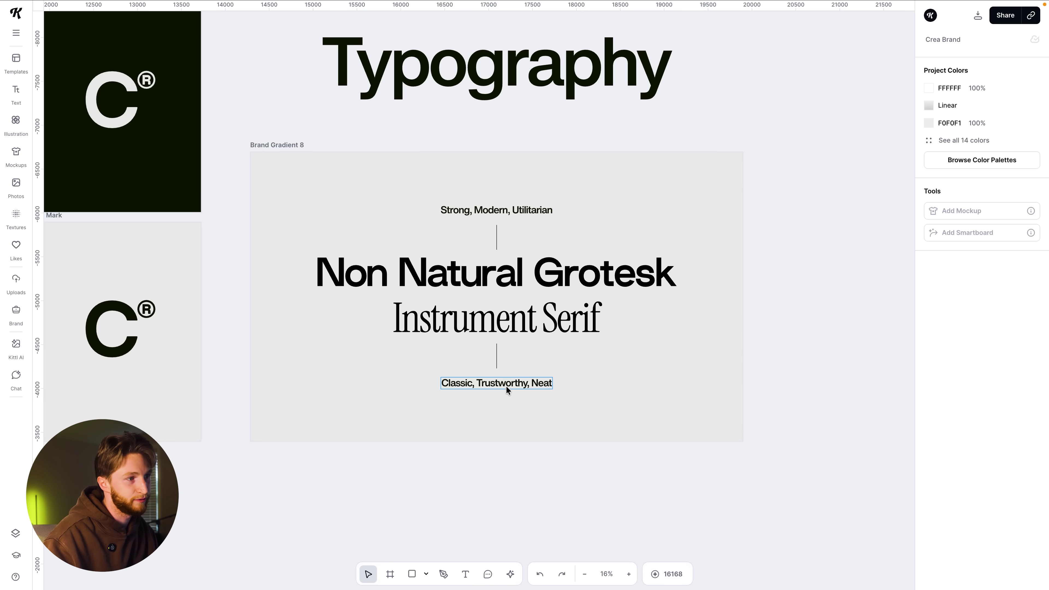
pyautogui.click(488, 269)
pyautogui.click(628, 217)
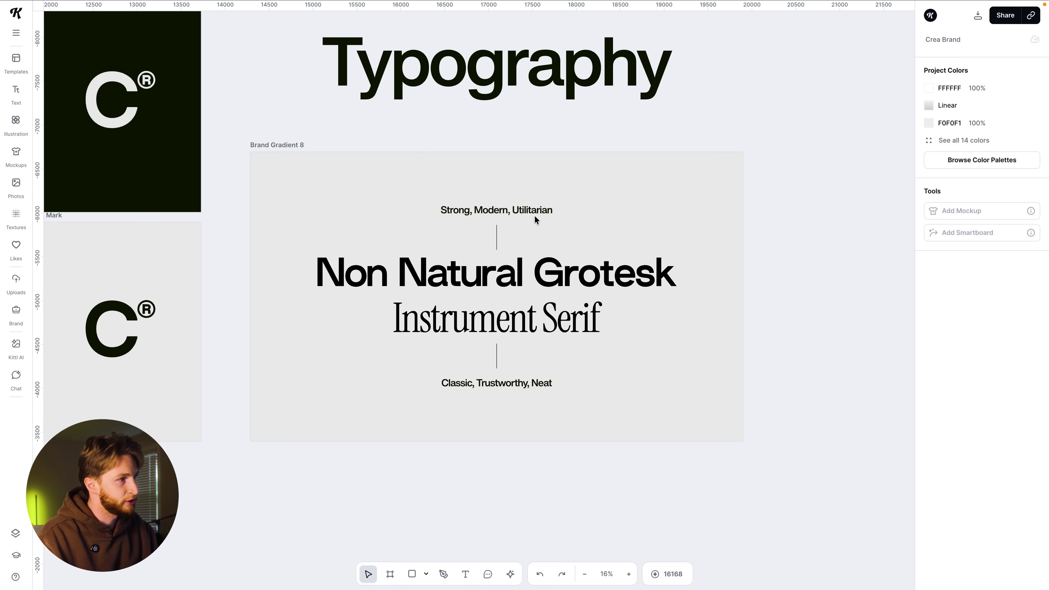
# Step: Survey the Product Mockups section and read the image prompts written beneath the pouch and scooper shots
pyautogui.scroll(-6, 479, 217)
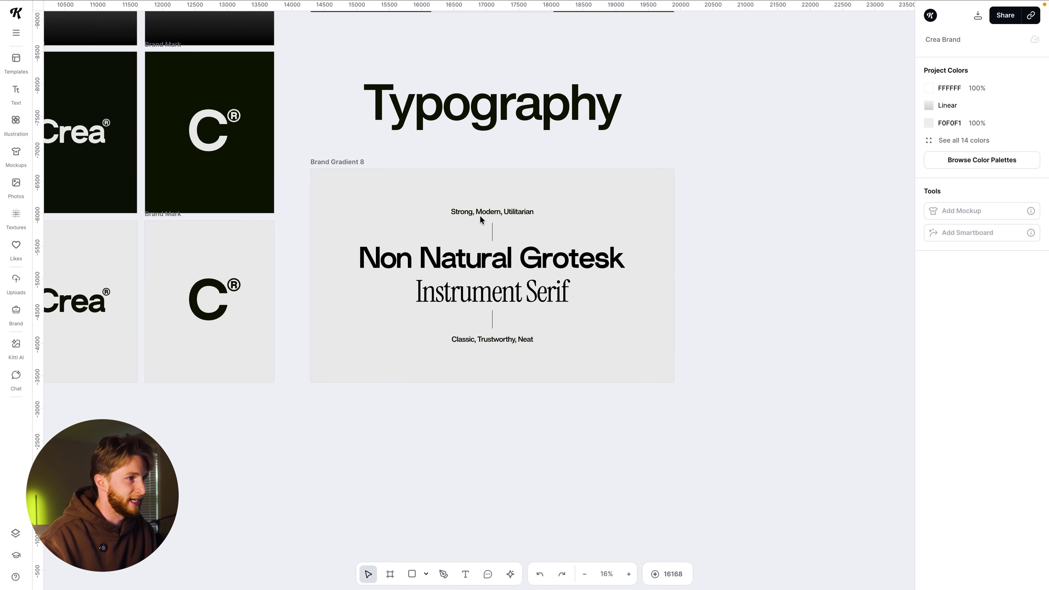
pyautogui.scroll(2, 480, 219)
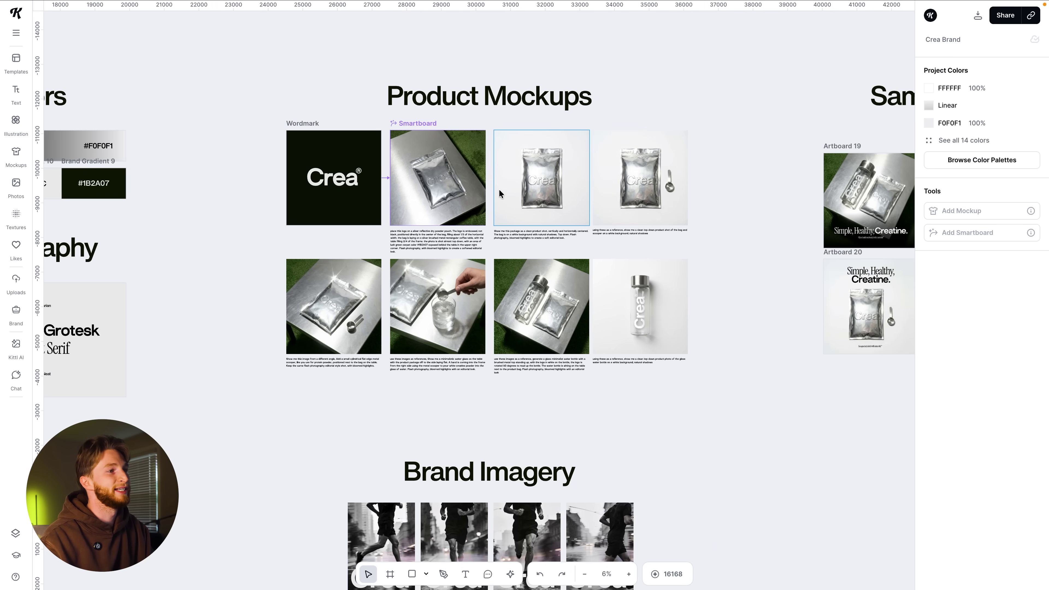
pyautogui.scroll(3, 504, 195)
pyautogui.scroll(1, 497, 187)
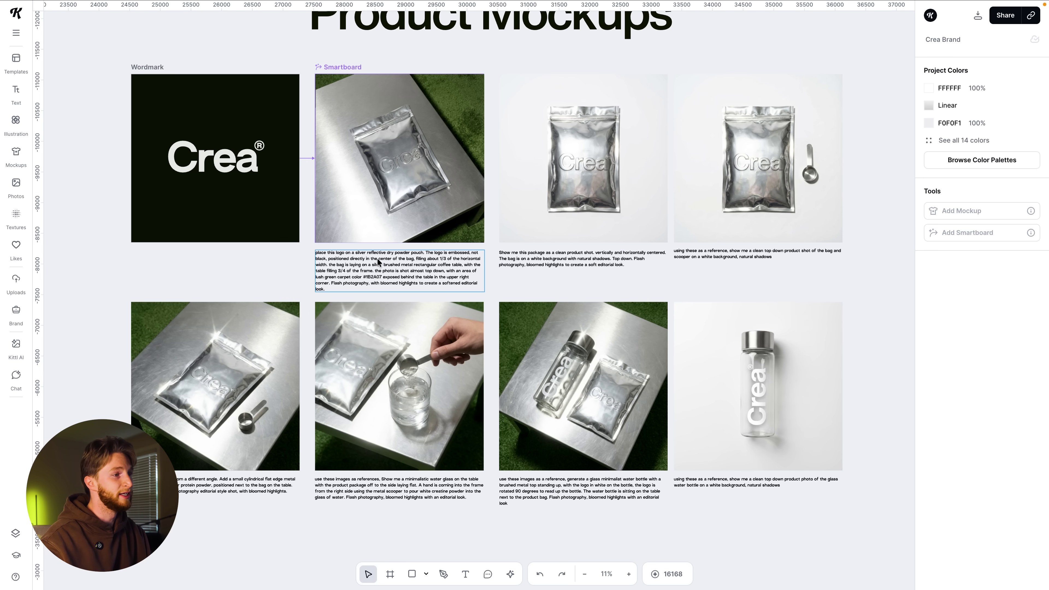
pyautogui.scroll(5, 378, 261)
pyautogui.hscroll(15, 377, 261)
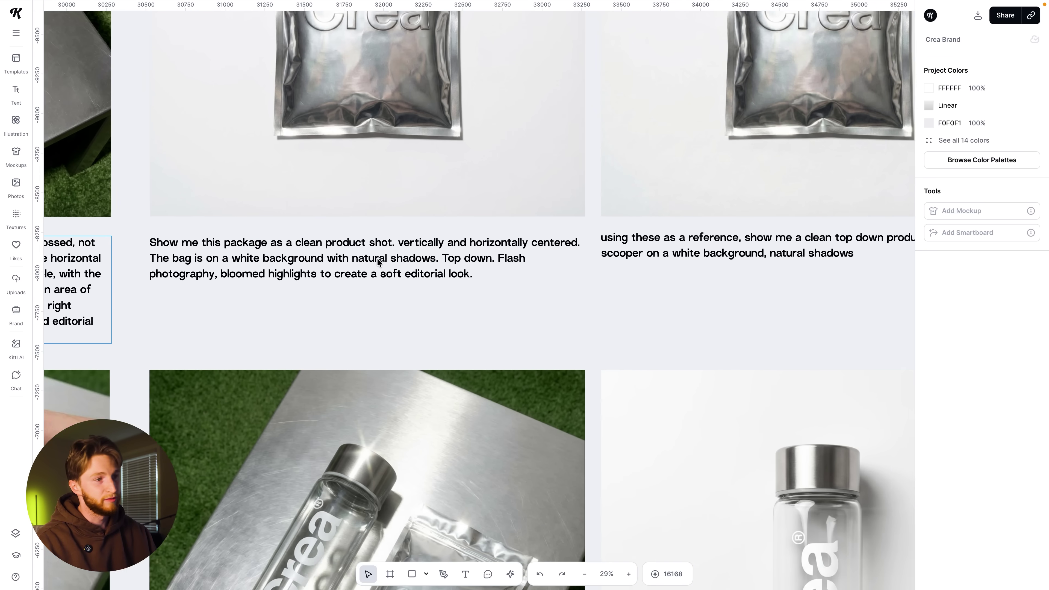
pyautogui.scroll(-10, 376, 257)
pyautogui.hscroll(-20, 377, 258)
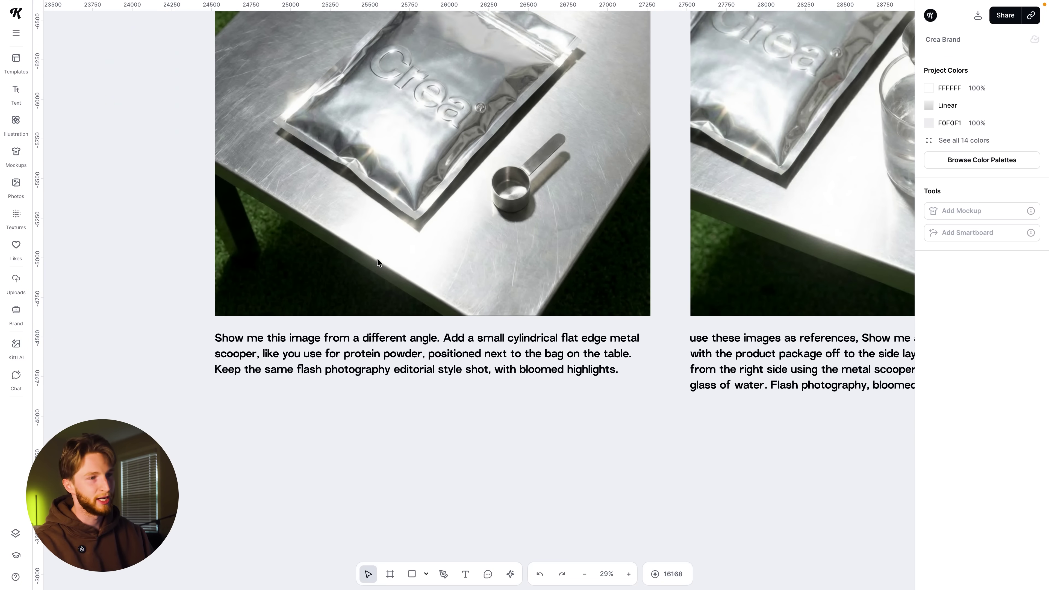
pyautogui.hscroll(10, 377, 257)
pyautogui.scroll(-10, 377, 257)
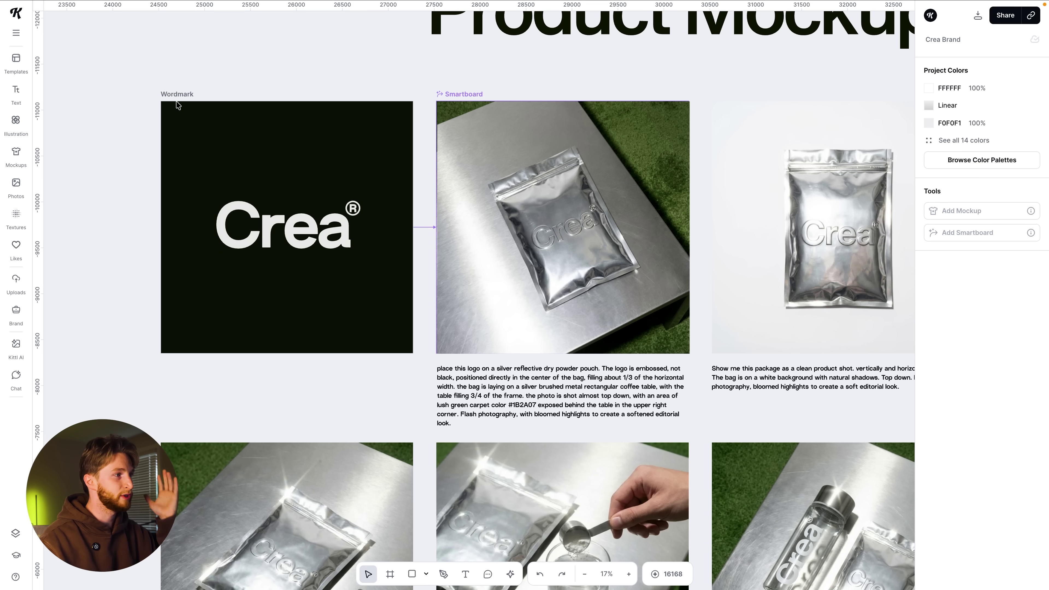
# Step: Inspect the Wordmark artboard, its linked Smartboard pouch image with the prompt below, and the clean white-background product shot
pyautogui.click(171, 94)
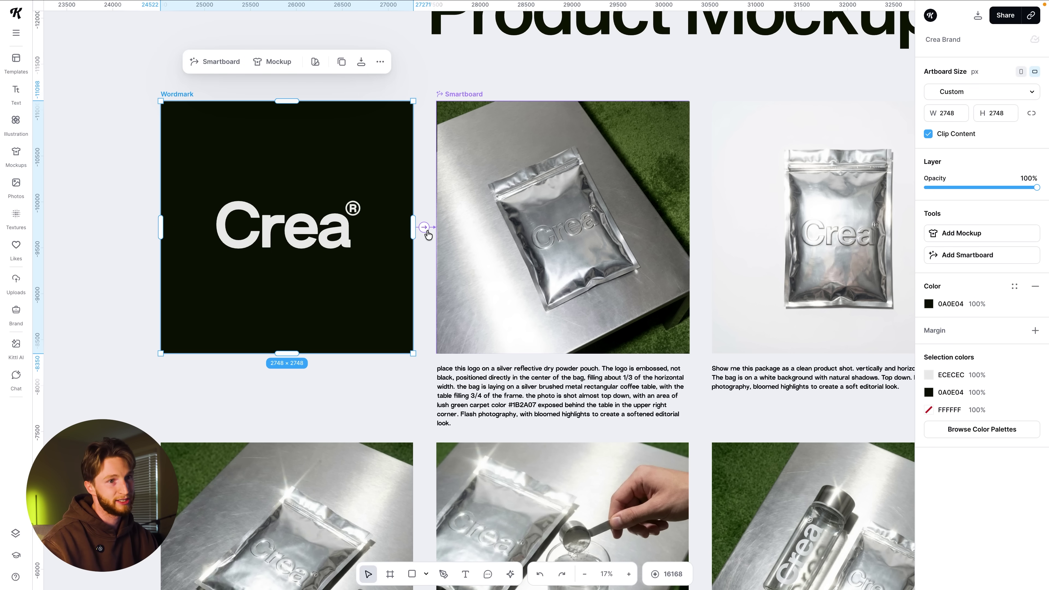
pyautogui.click(545, 233)
pyautogui.click(545, 233)
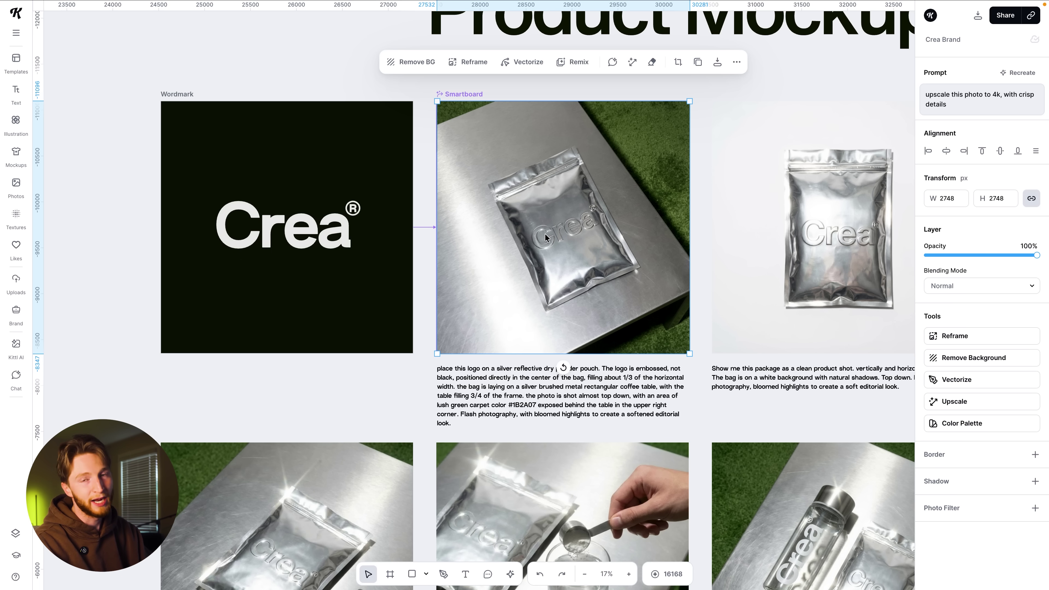
pyautogui.click(517, 382)
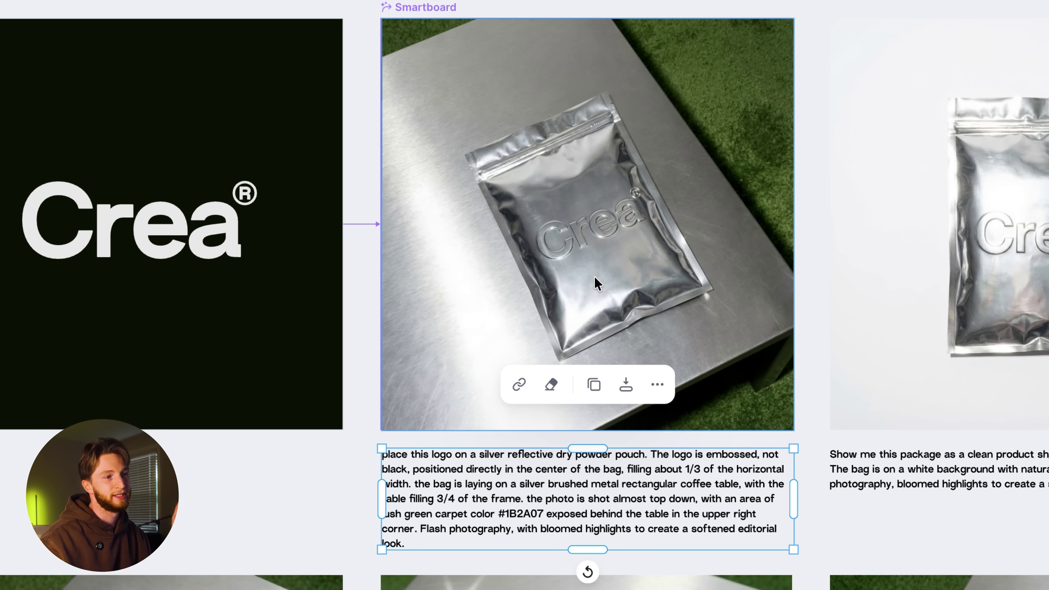
pyautogui.hscroll(2, 594, 276)
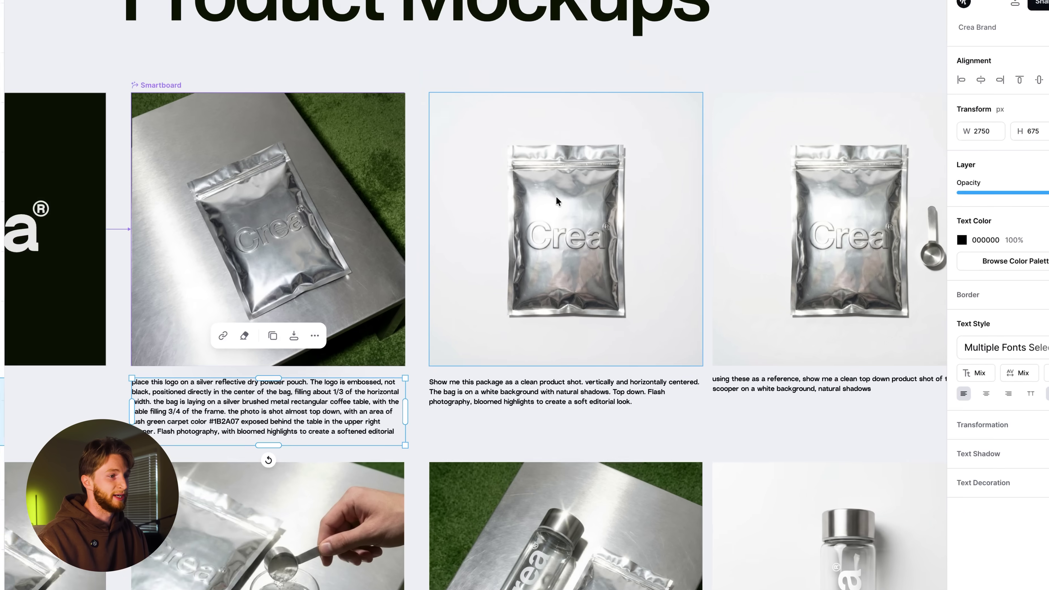
pyautogui.click(532, 295)
pyautogui.click(551, 541)
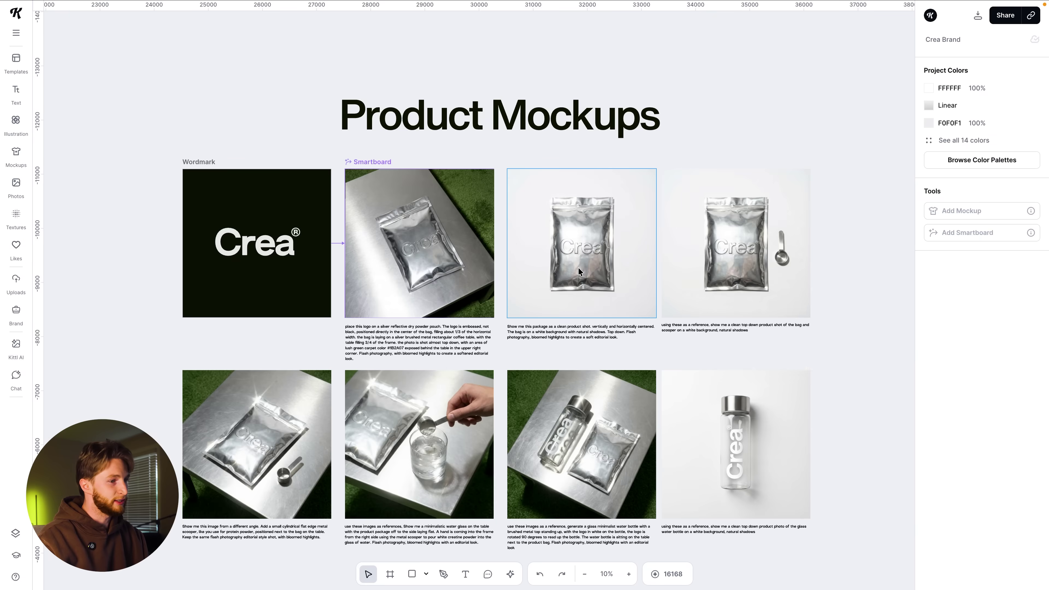
# Step: Examine the angled pouch mockup with the metal scooper, its prompt, and the Smartboard image it derives from
pyautogui.scroll(-5, 578, 267)
pyautogui.scroll(5, 648, 174)
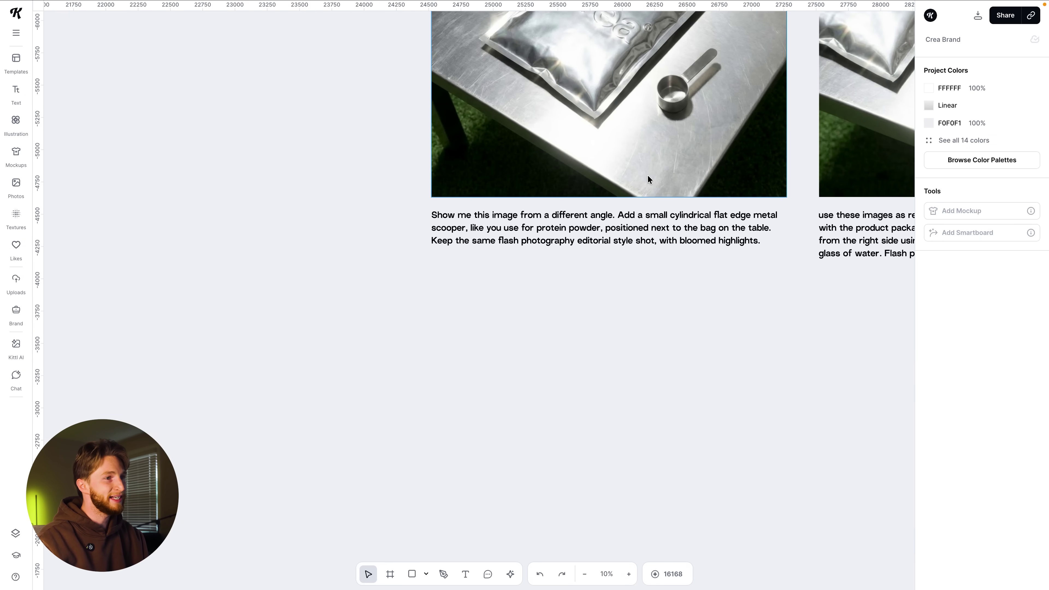
pyautogui.scroll(5, 647, 175)
pyautogui.hscroll(2, 646, 175)
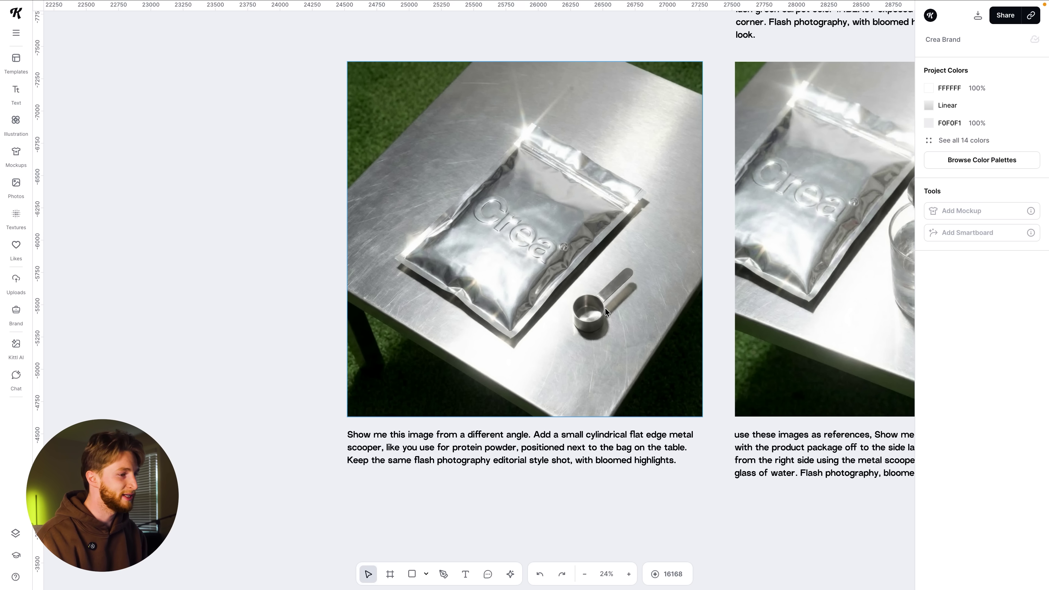
pyautogui.scroll(-4, 603, 307)
pyautogui.scroll(5, 544, 291)
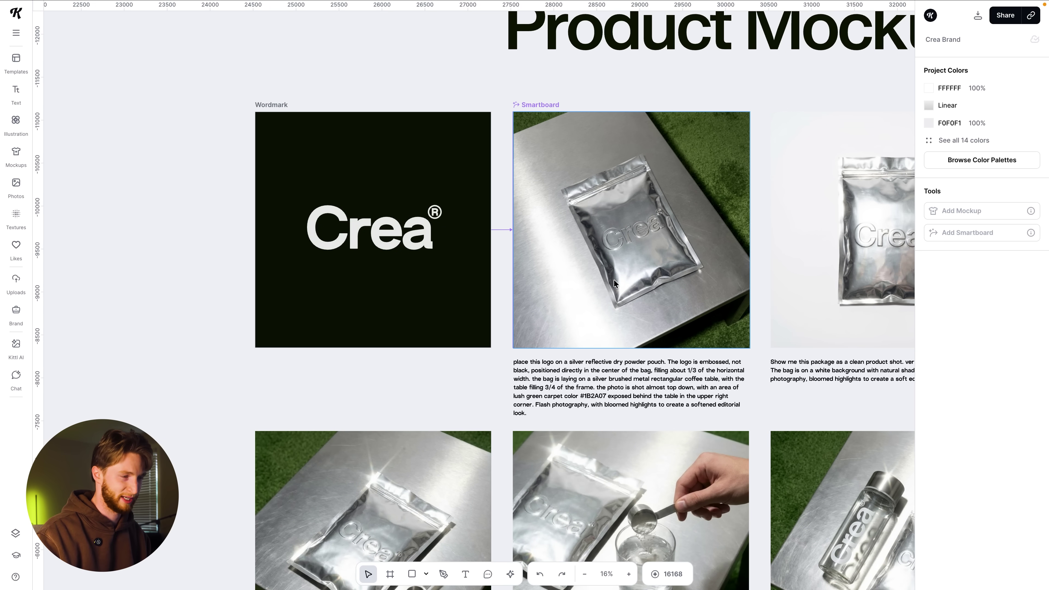
# Step: Select the Smartboard pouch image to check its Remix option, and compare it with the scooper and water glass mockups
pyautogui.click(607, 233)
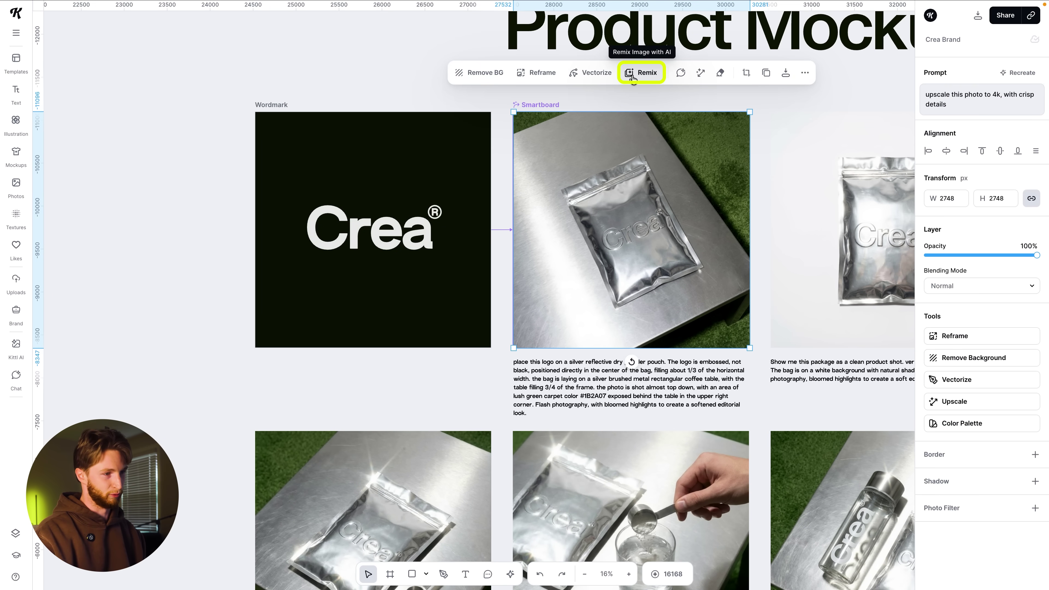
pyautogui.scroll(-7, 479, 341)
pyautogui.hscroll(-5, 479, 341)
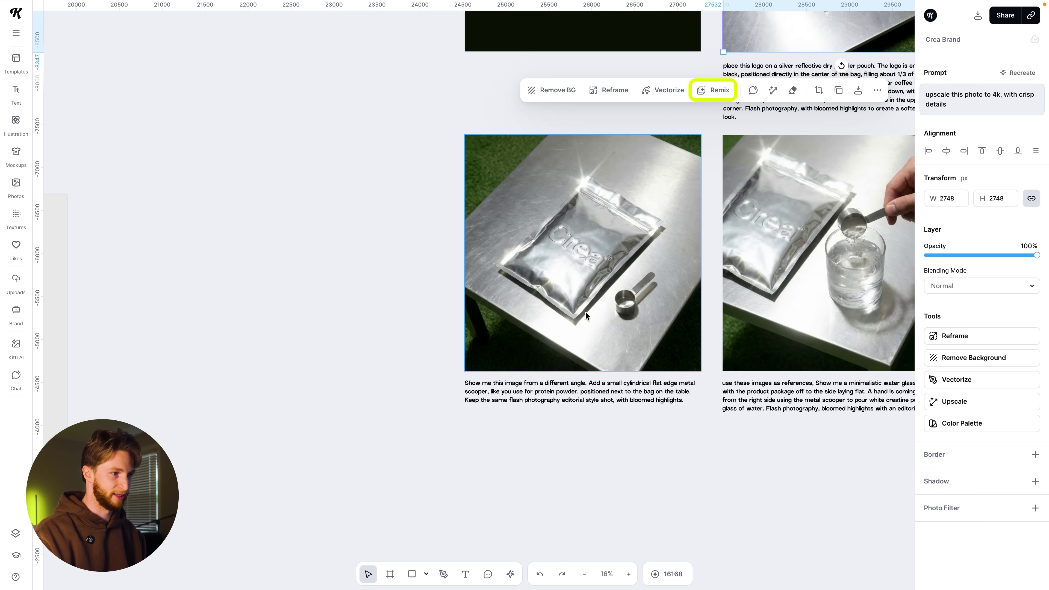
pyautogui.scroll(2, 585, 312)
pyautogui.hscroll(2, 585, 311)
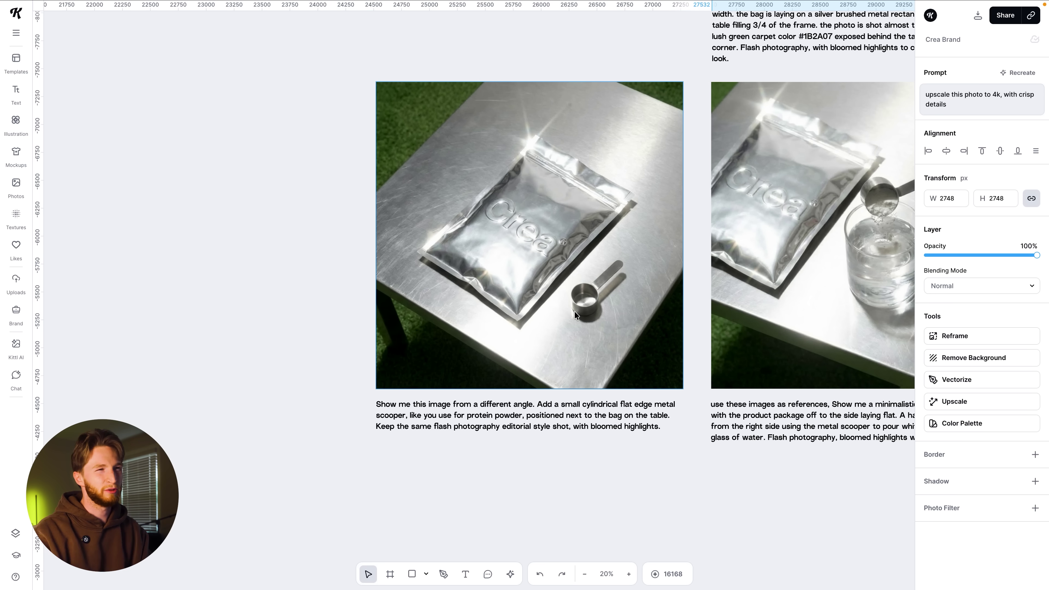
pyautogui.hscroll(8, 574, 311)
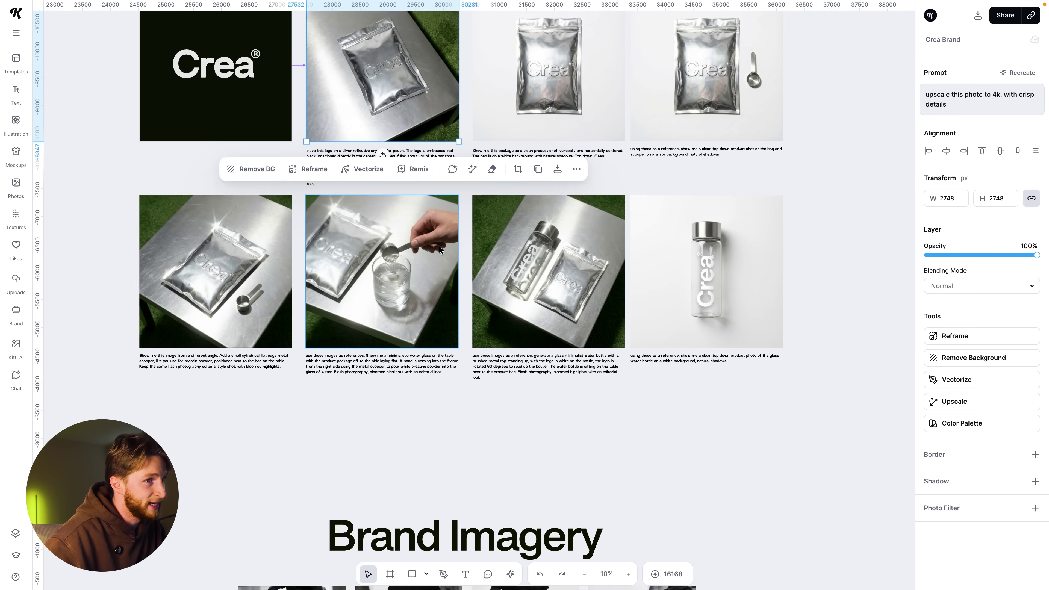
# Step: Compare the white-background pouch and scooper shots with the Smartboard pouch image, and read the prompts beneath them
pyautogui.scroll(3, 440, 248)
pyautogui.hscroll(4, 440, 248)
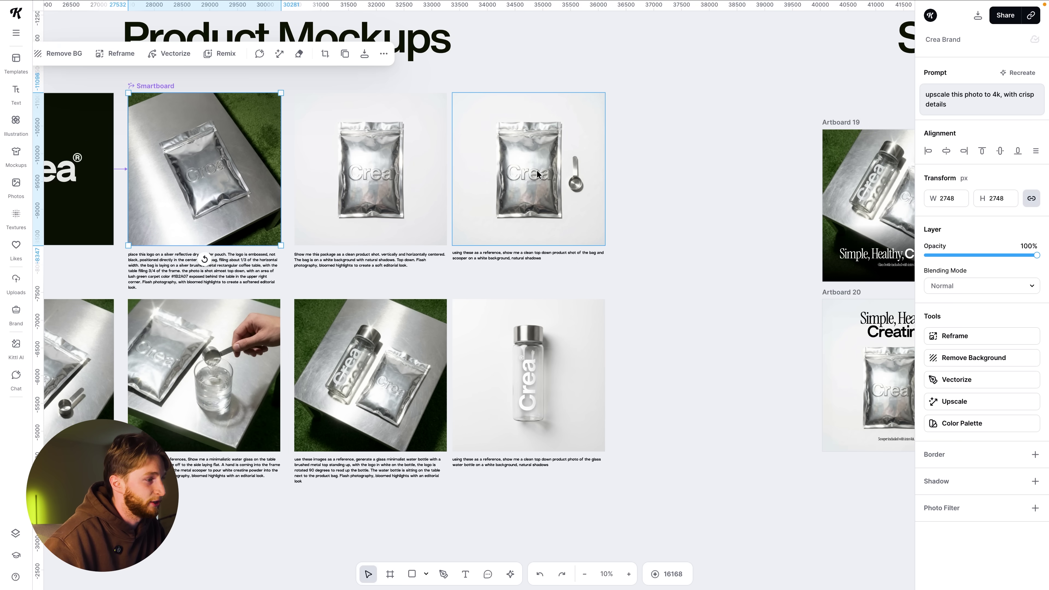
pyautogui.keyDown('ctrl'); pyautogui.scroll(2, 578, 182); pyautogui.keyUp('ctrl')
pyautogui.hscroll(-4, 580, 184)
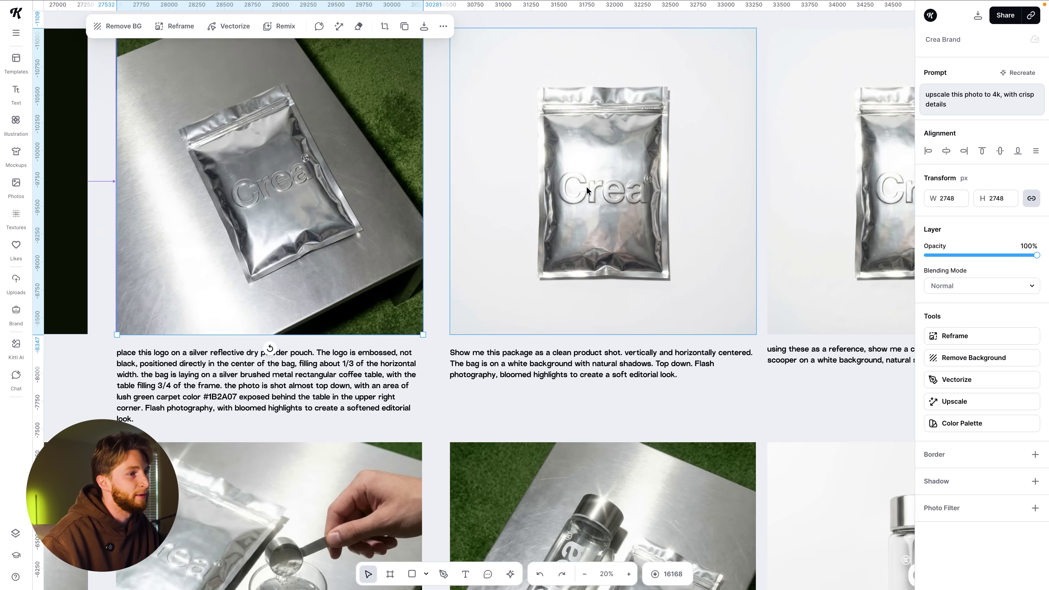
# Step: Select the white-background pouch shot together with the angled scooper mockup as references, and open Remix for both images
pyautogui.keyDown('ctrl'); pyautogui.scroll(-5, 580, 184); pyautogui.keyUp('ctrl')
pyautogui.click(595, 191)
pyautogui.keyDown('shift'); pyautogui.click(400, 318); pyautogui.keyUp('shift')
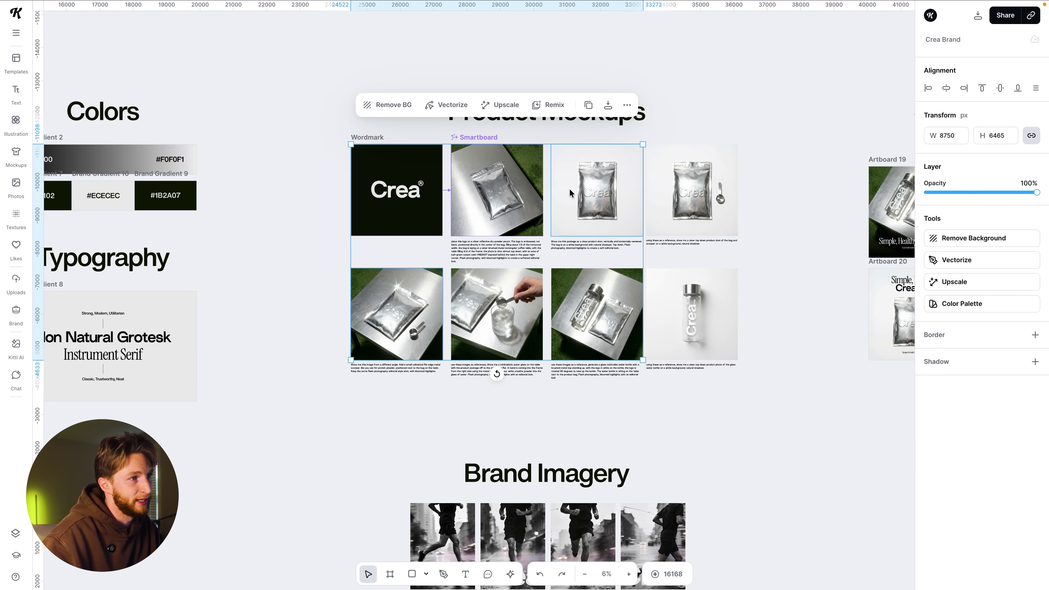
pyautogui.click(757, 195)
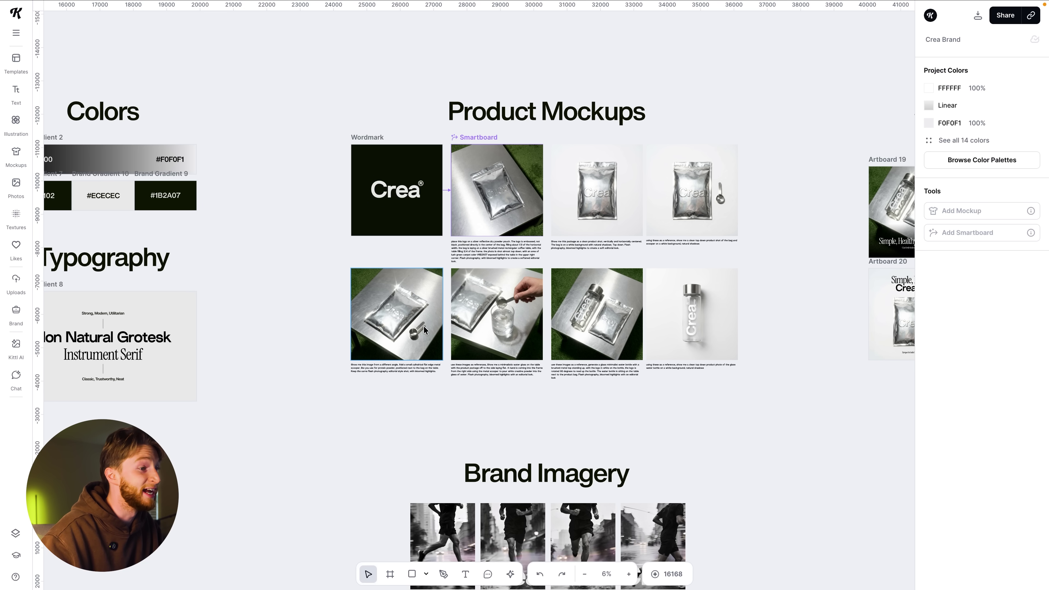
pyautogui.moveTo(416, 331); pyautogui.dragTo(619, 190)
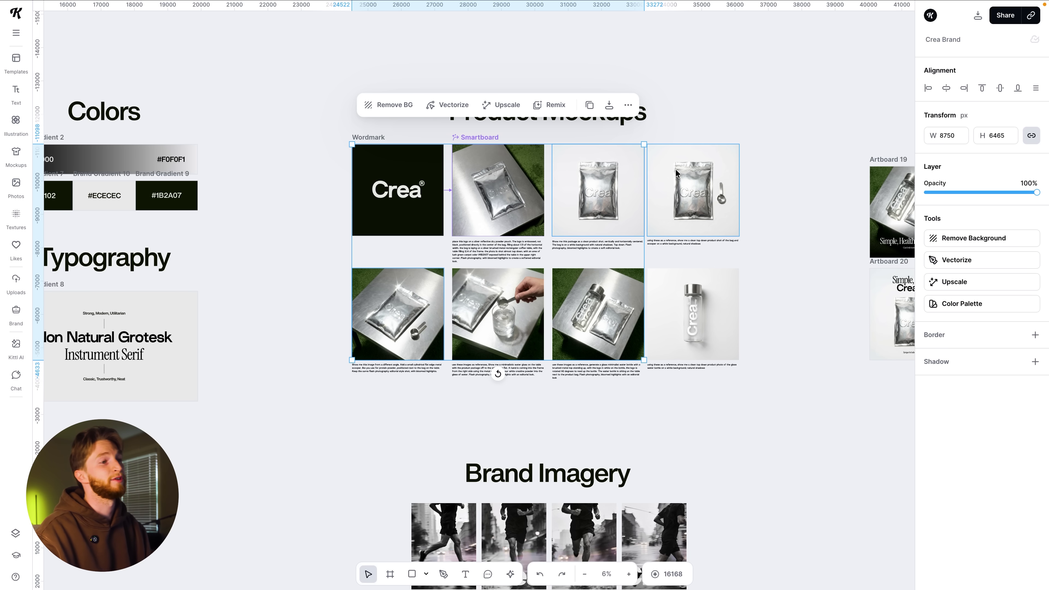
pyautogui.click(598, 191)
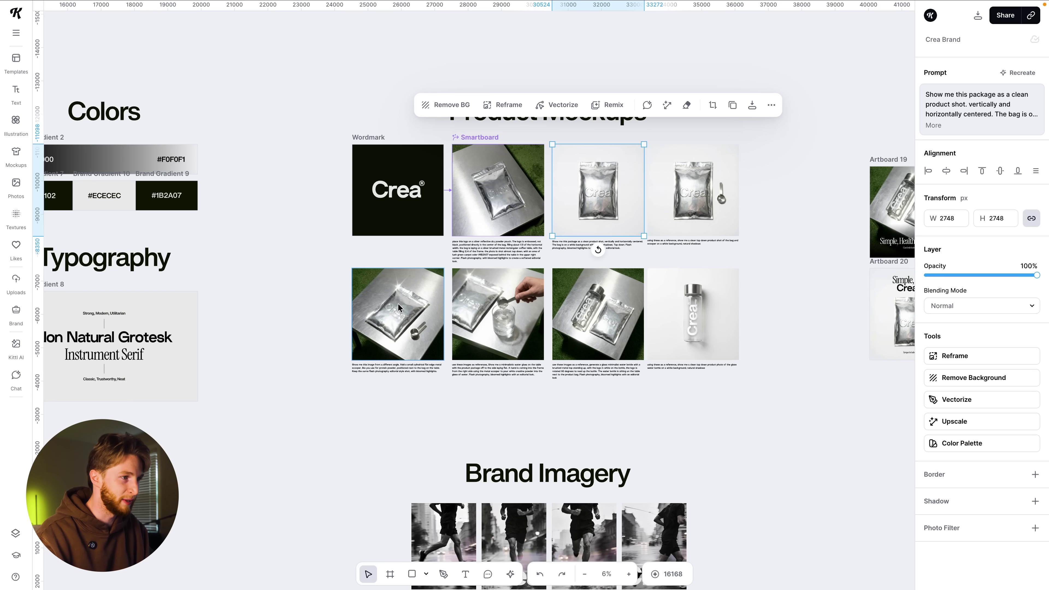
pyautogui.keyDown('shift'); pyautogui.click(397, 303); pyautogui.keyUp('shift')
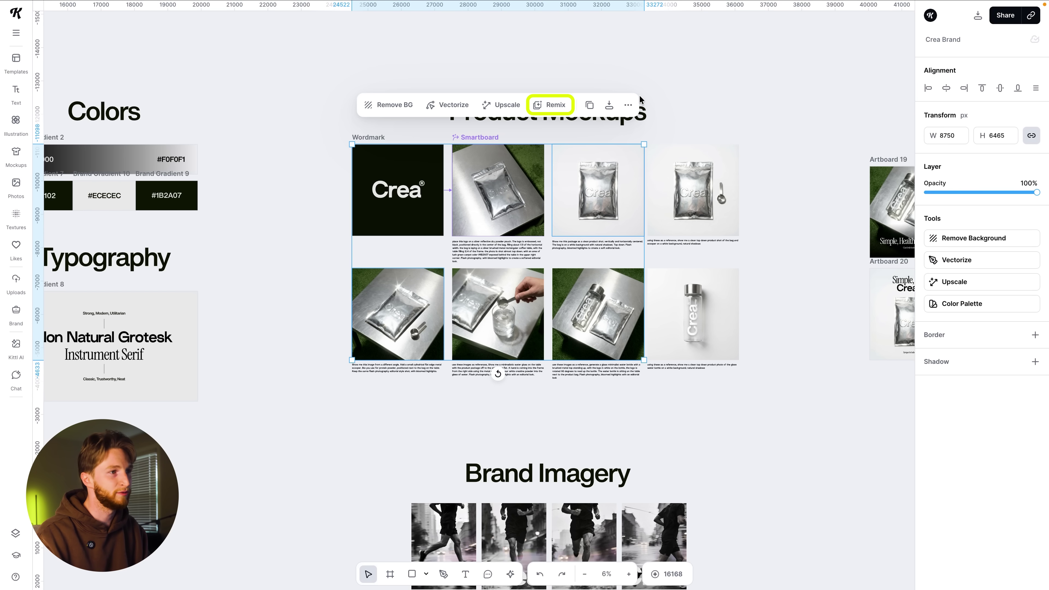
pyautogui.click(543, 103)
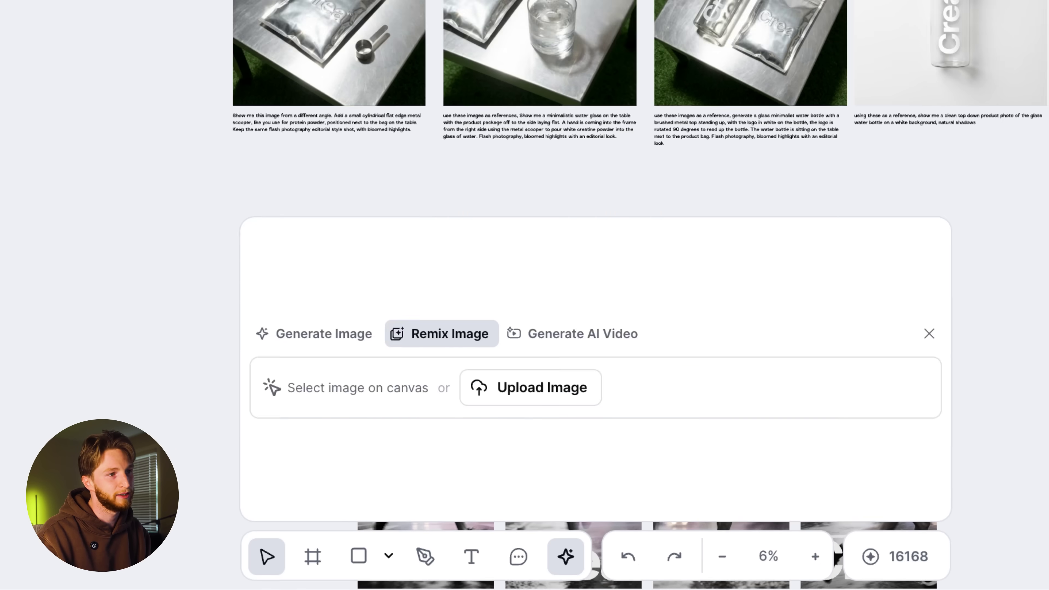
# Step: Read the prompt beneath the white-background shot of the bag and scooper, and return to the mockup grid
pyautogui.scroll(5, 609, 242)
pyautogui.click(609, 243)
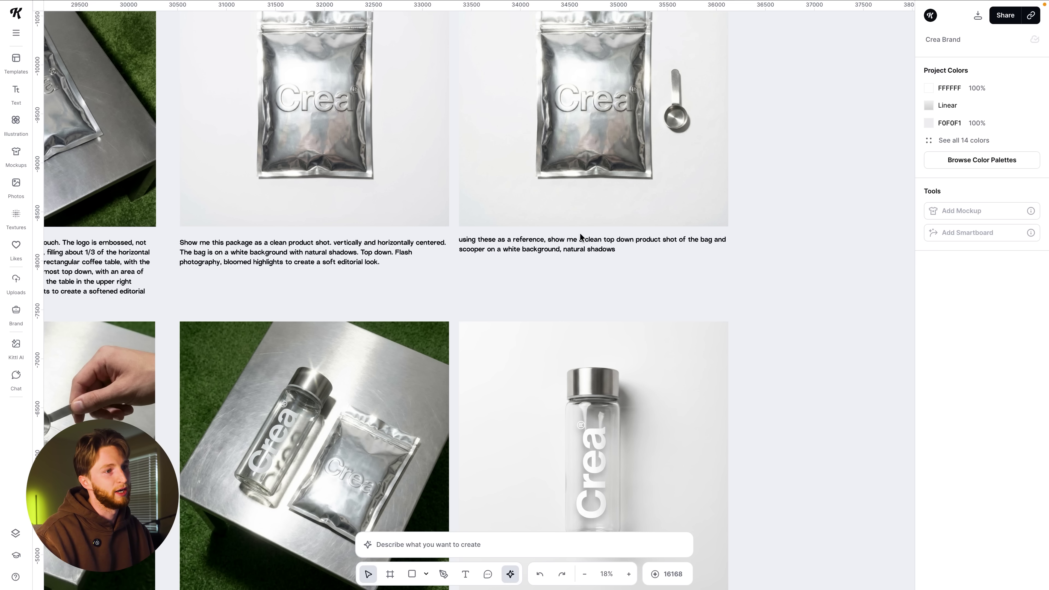
pyautogui.scroll(5, 561, 232)
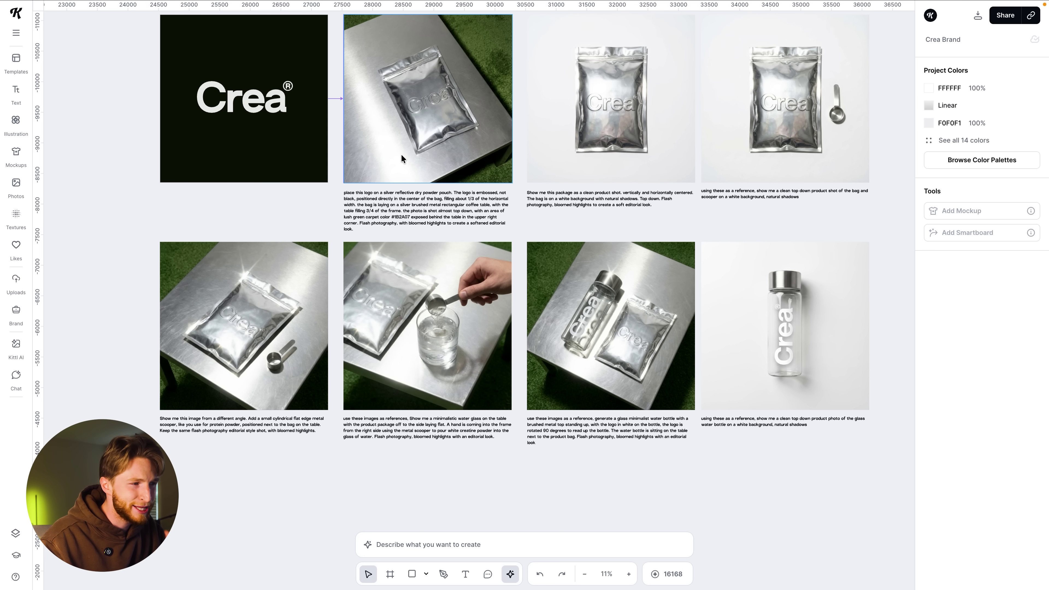
# Step: Select the Smartboard pouch and scooper mockups together as references, and examine the water glass mockup and its prompt
pyautogui.click(401, 158)
pyautogui.keyDown('shift'); pyautogui.click(269, 335); pyautogui.keyUp('shift')
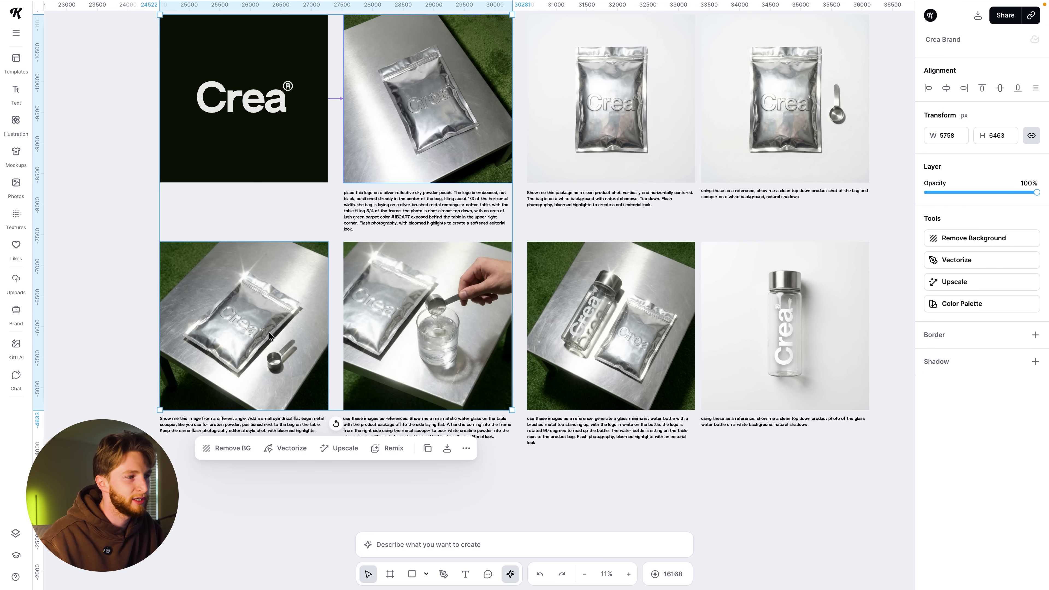
pyautogui.click(433, 389)
pyautogui.scroll(3, 448, 452)
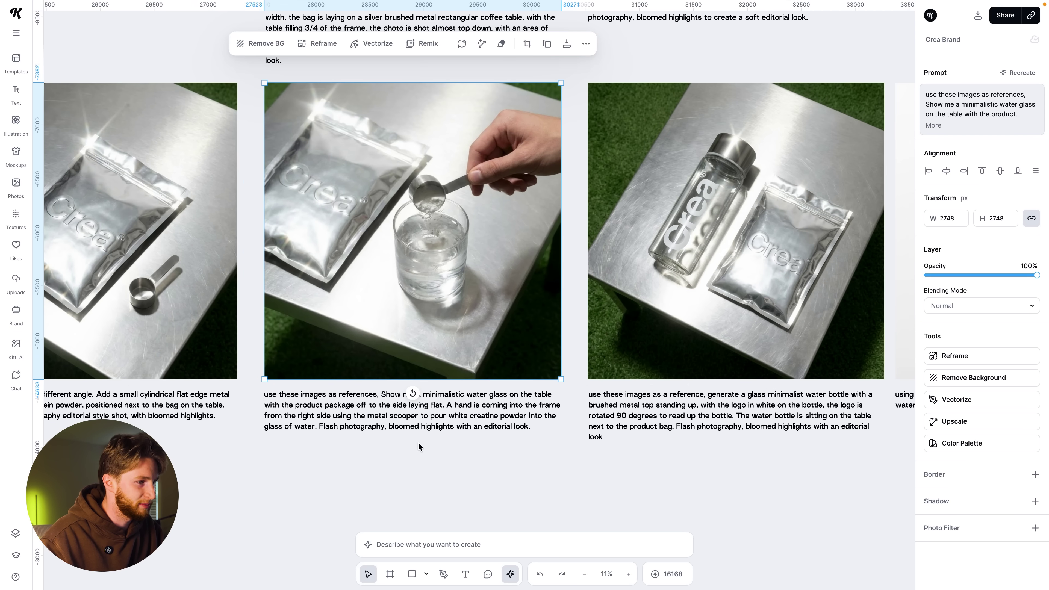
pyautogui.click(411, 448)
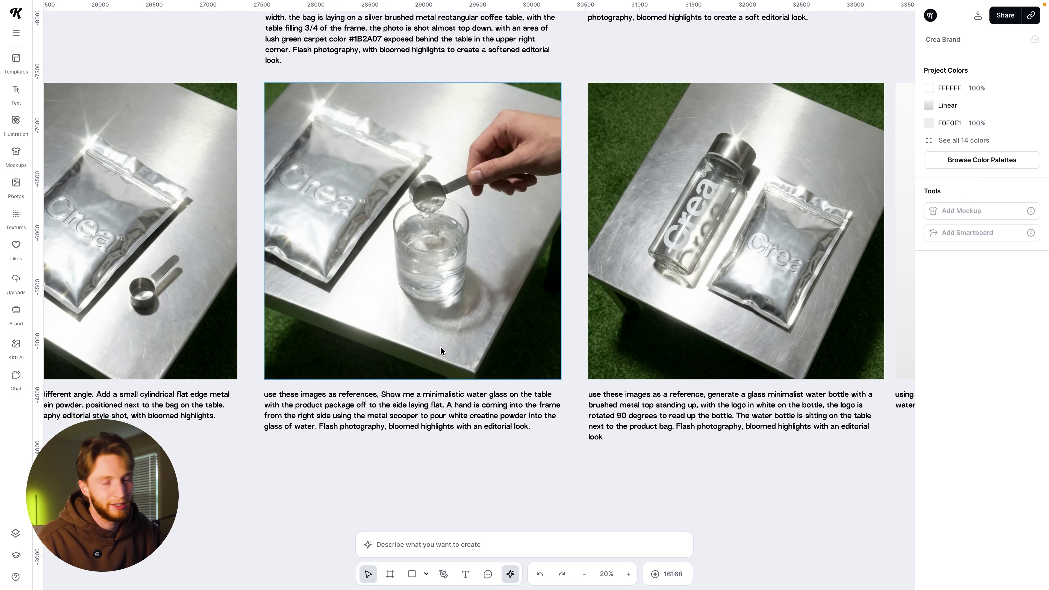
# Step: Select the angled scooper mockup together with the Wordmark artboard as the reference pair for the water bottle mockup
pyautogui.hscroll(9, 394, 293)
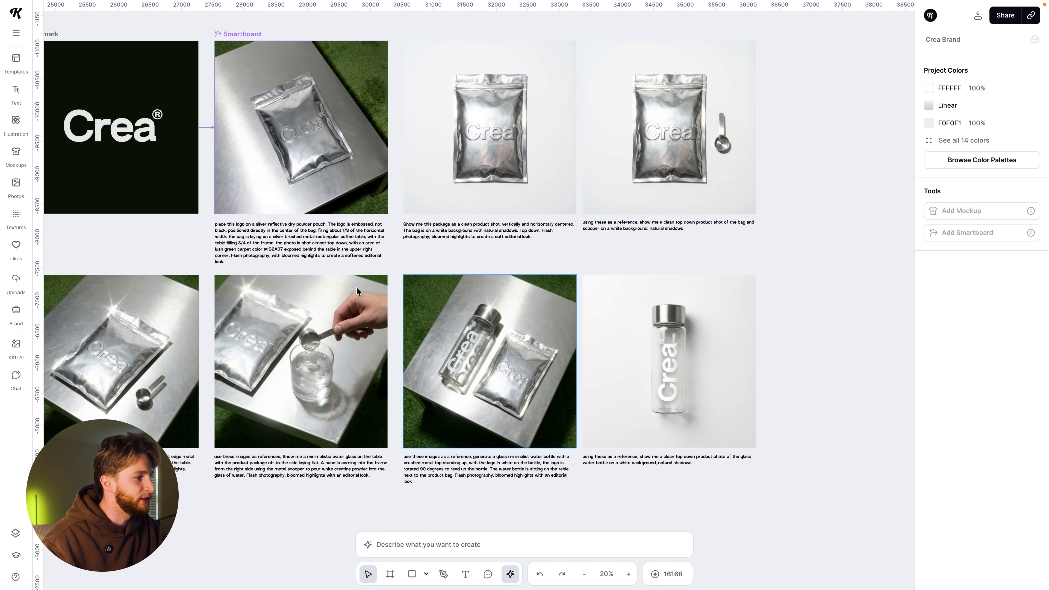
pyautogui.hscroll(-4, 357, 287)
pyautogui.click(215, 355)
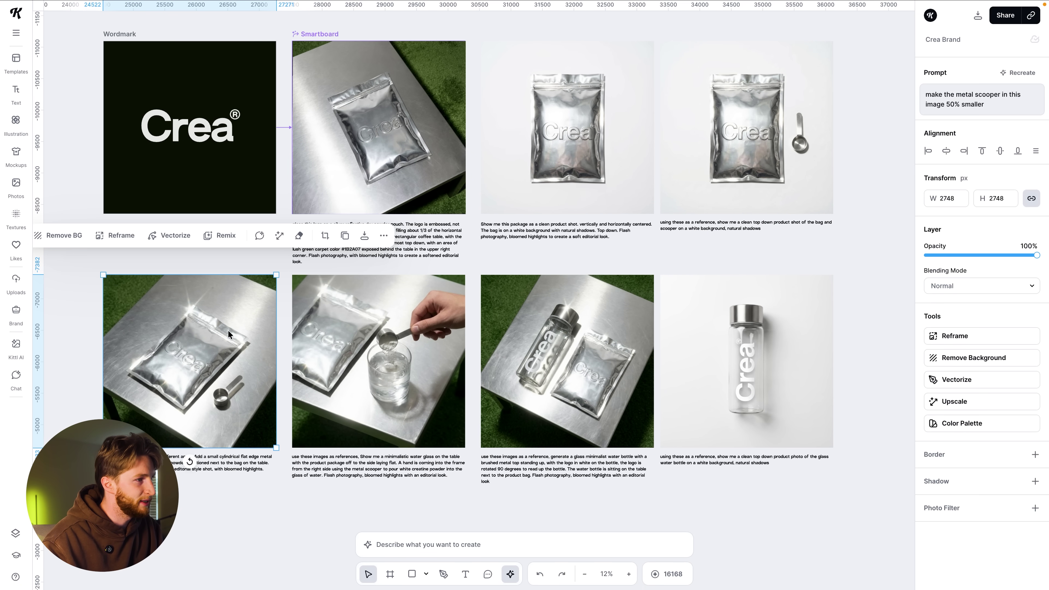
pyautogui.click(119, 36)
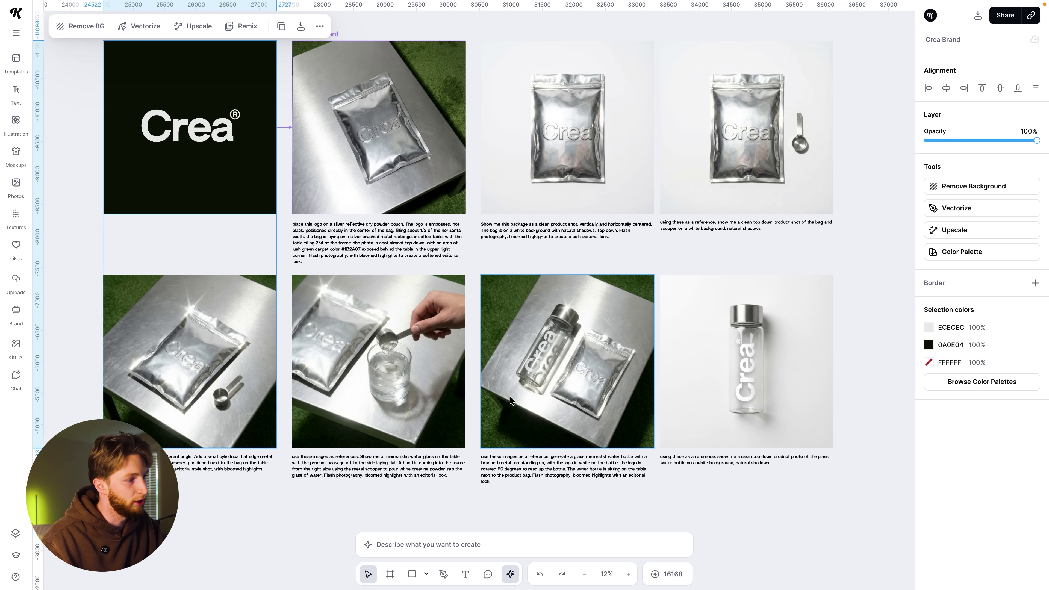
# Step: Revisit the scooper mockup and Wordmark references, and select the prompt text beneath the water bottle and pouch mockup to read it
pyautogui.click(226, 381)
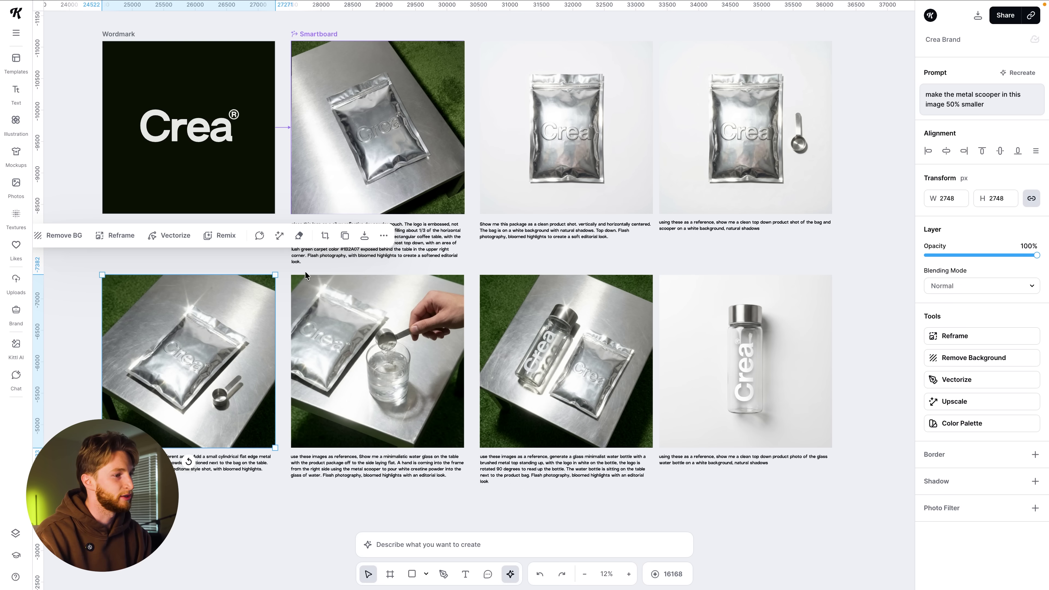
pyautogui.scroll(5, 516, 487)
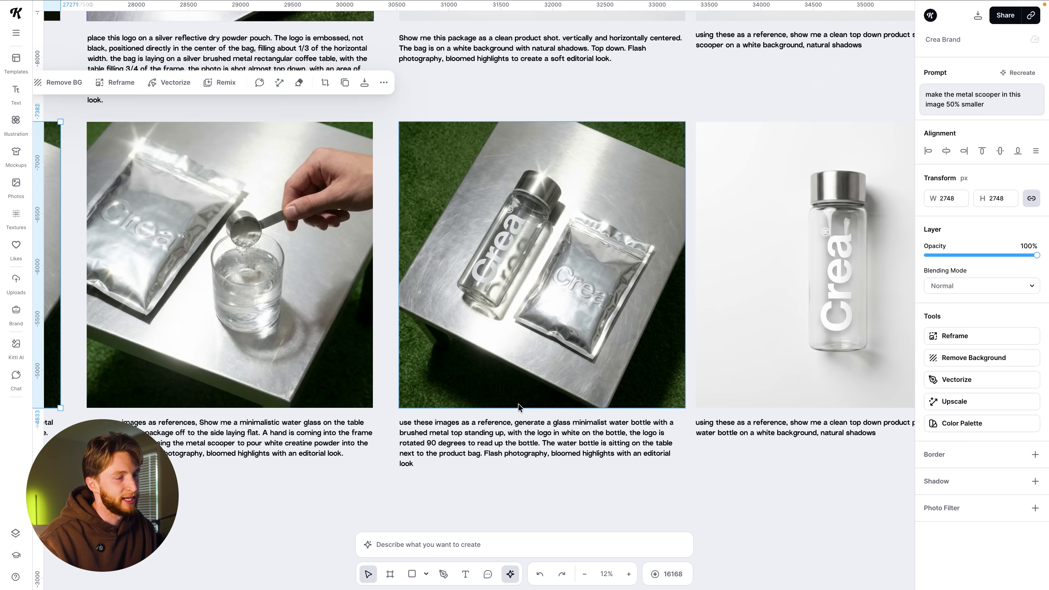
pyautogui.scroll(-5, 518, 406)
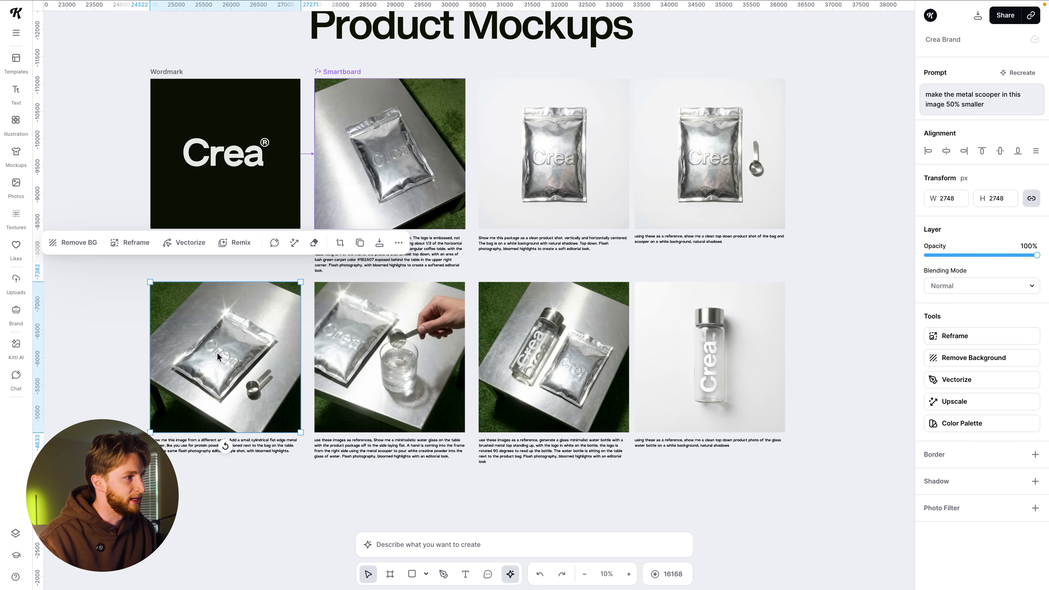
pyautogui.click(165, 71)
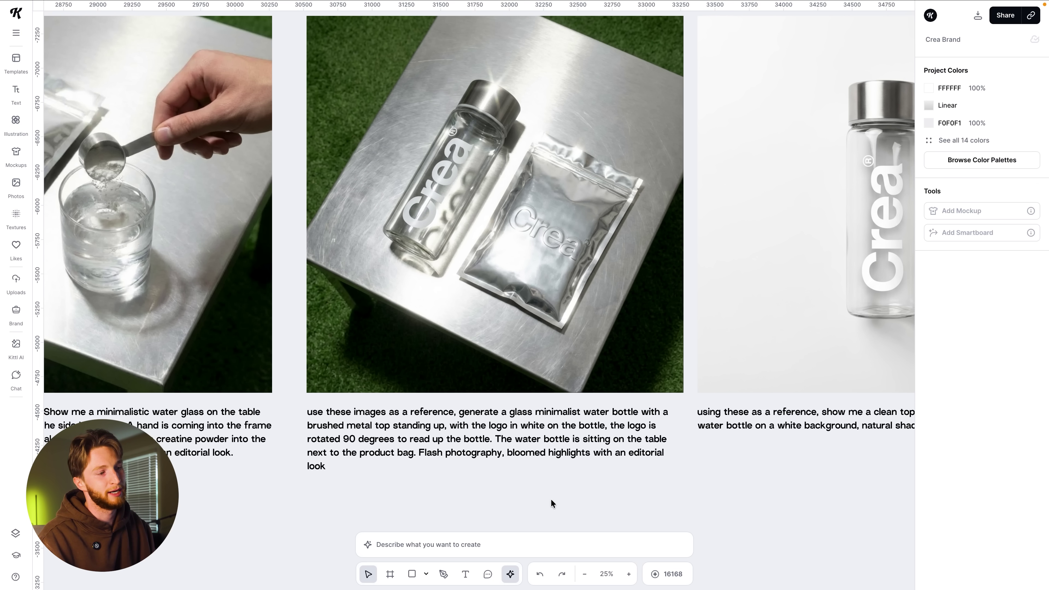
pyautogui.click(460, 441)
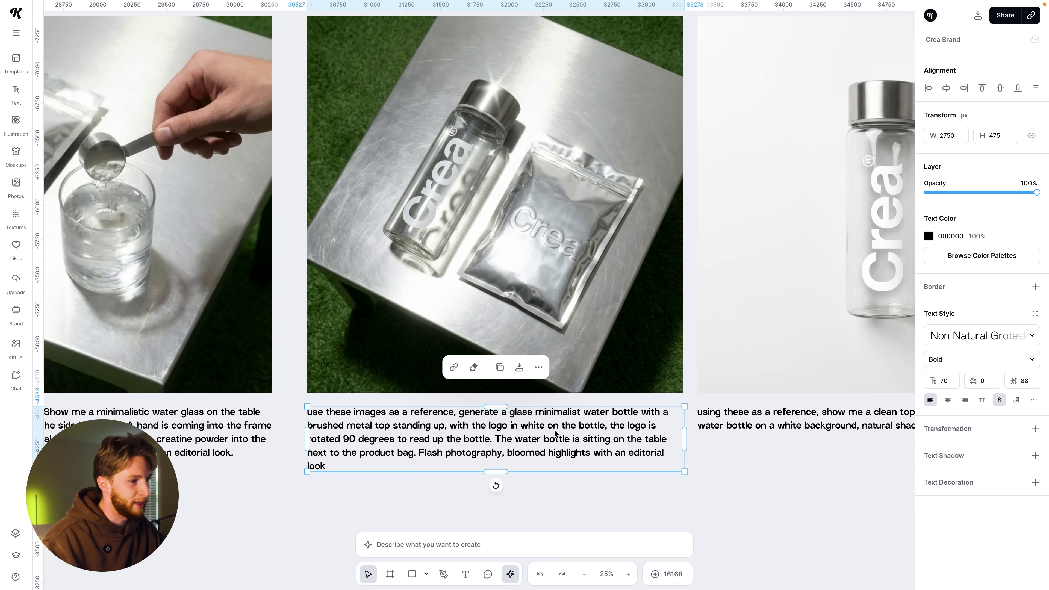
pyautogui.hscroll(1, 541, 453)
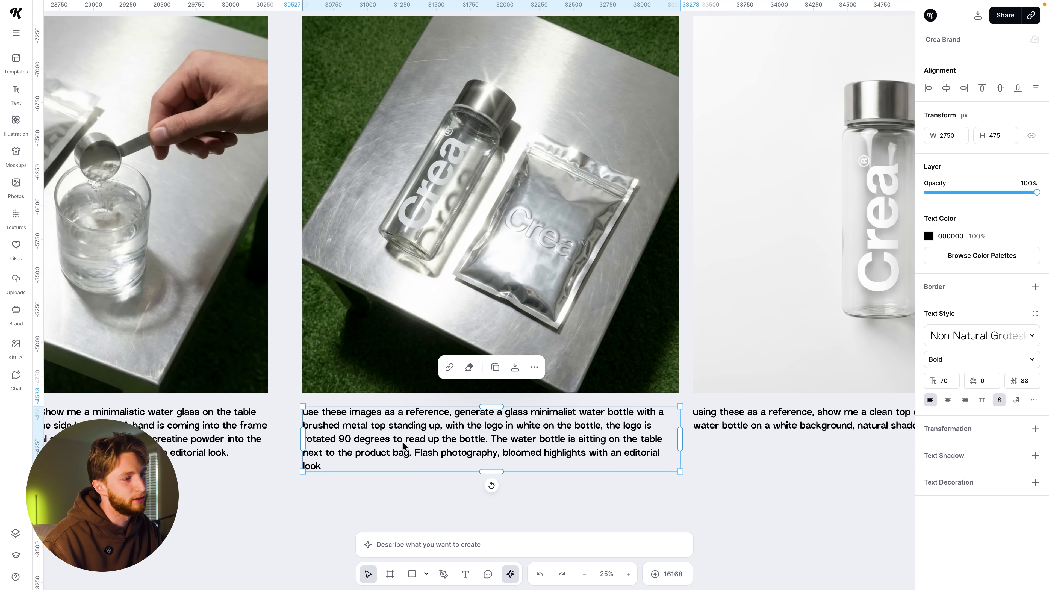
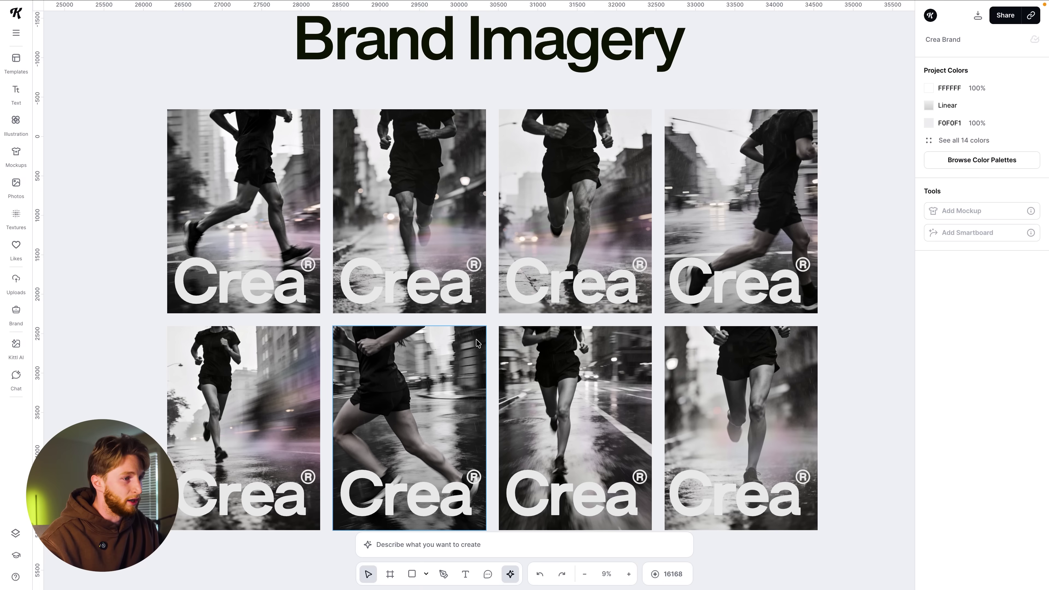
# Step: Inspect the Brand Imagery runner photos and the prompt of the first one, and open Generate Image with the female runner prompt
pyautogui.scroll(-2, 476, 342)
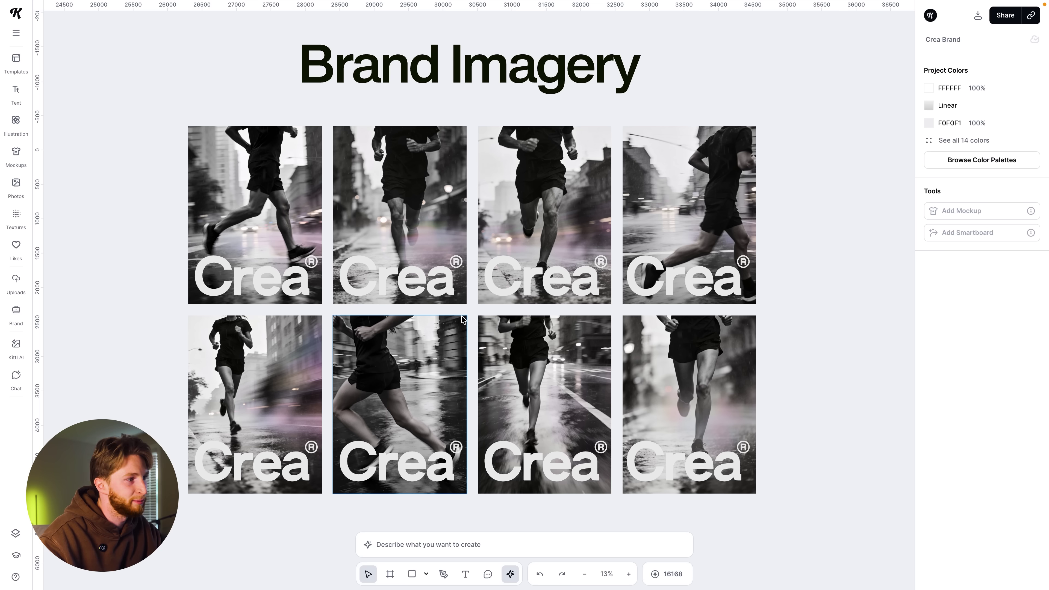
pyautogui.click(545, 248)
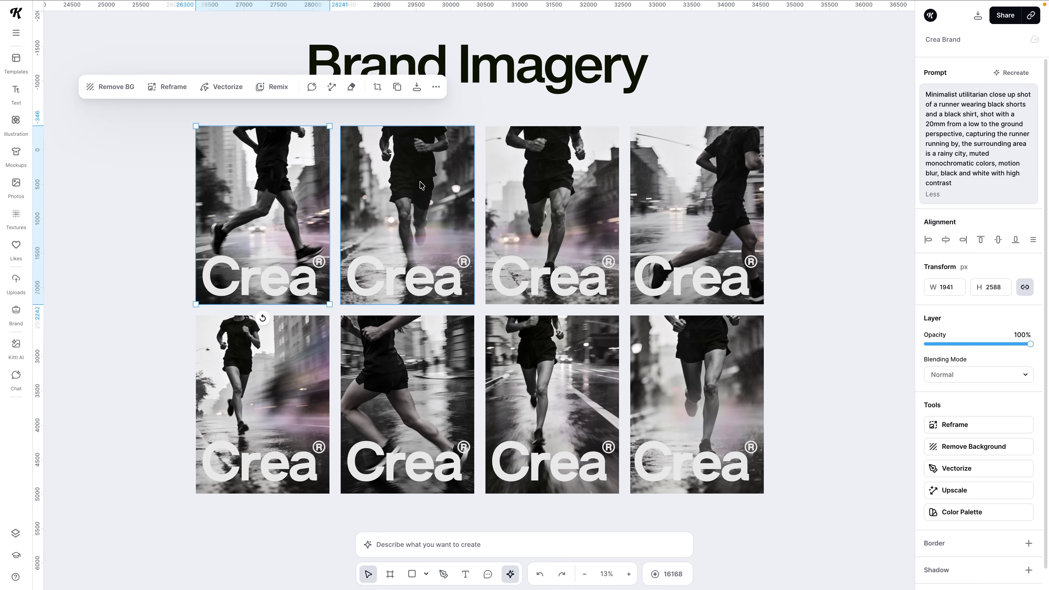
pyautogui.click(424, 540)
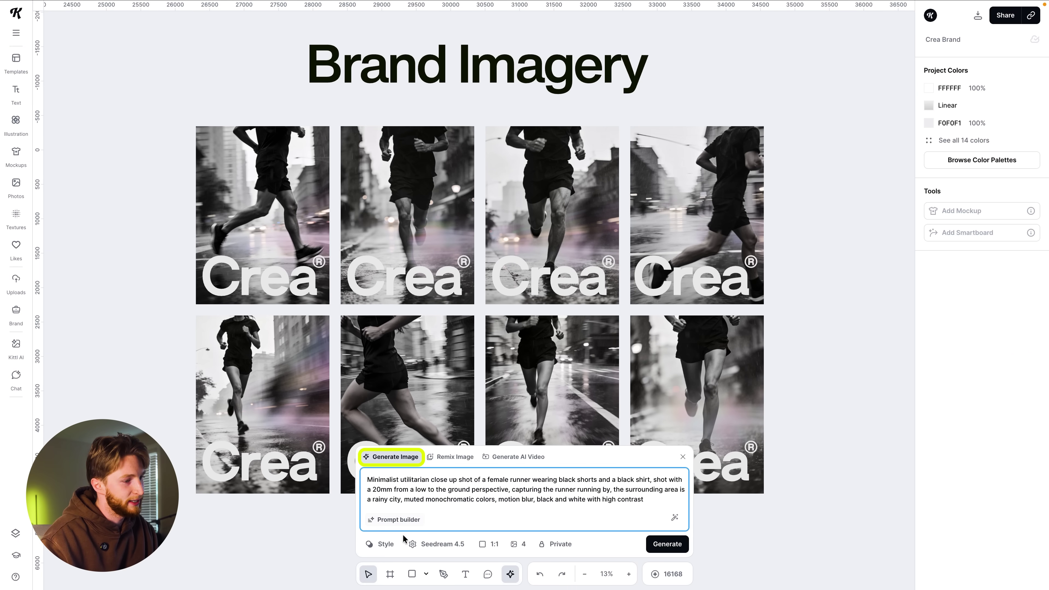
# Step: Open the style browser for image generation and look through the Photo styles and their recommended models
pyautogui.click(377, 543)
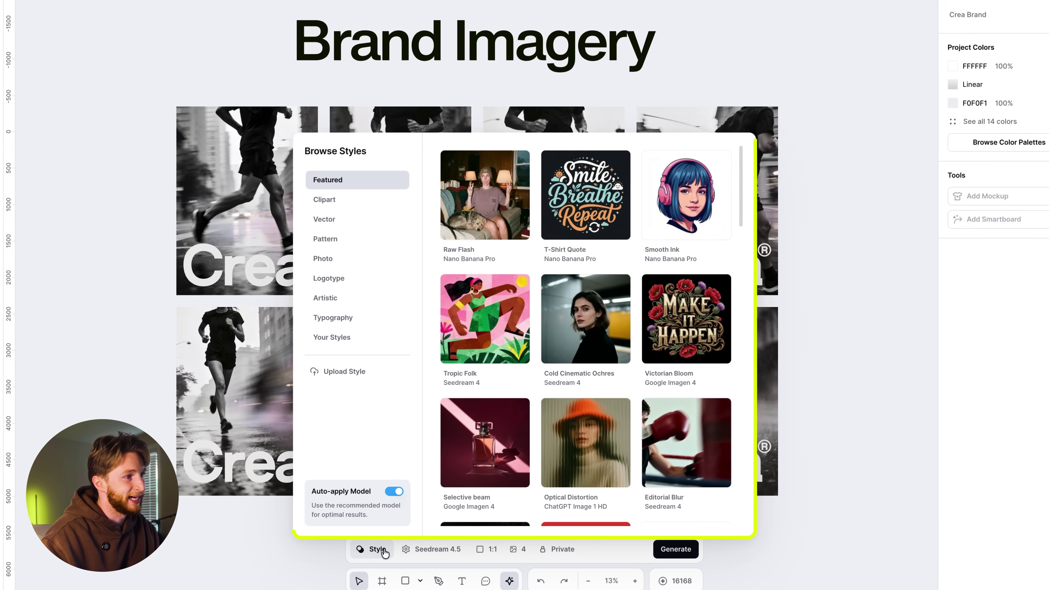
pyautogui.click(295, 197)
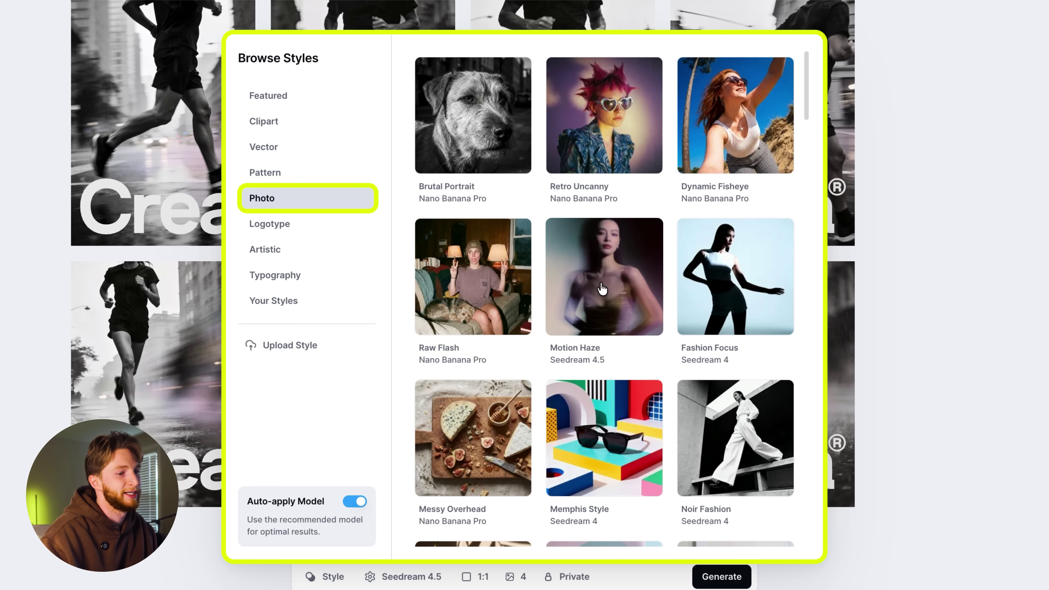
pyautogui.scroll(-10, 607, 296)
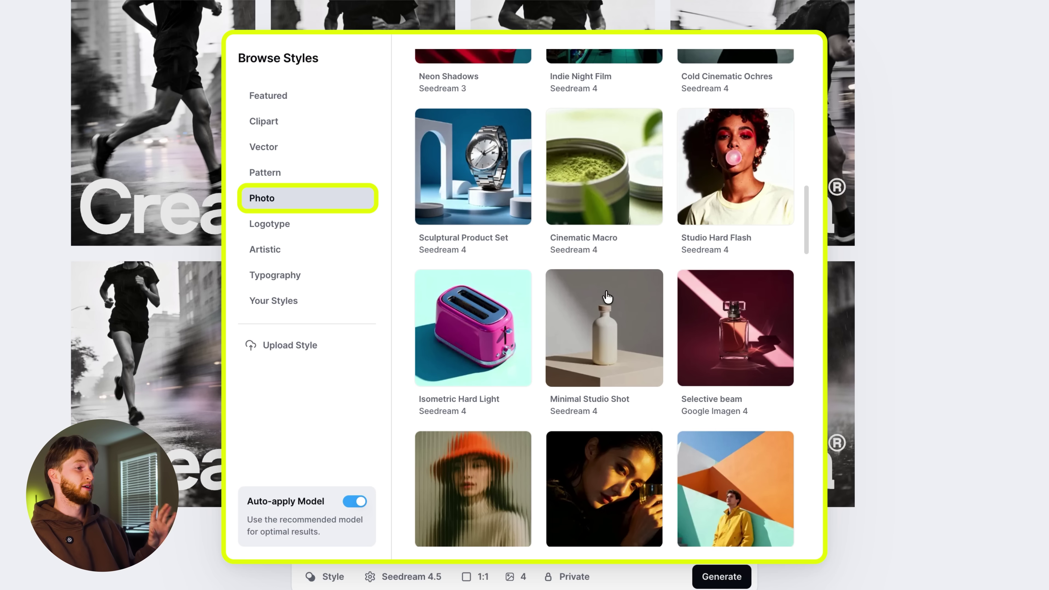
pyautogui.scroll(-5, 606, 297)
pyautogui.scroll(-10, 606, 297)
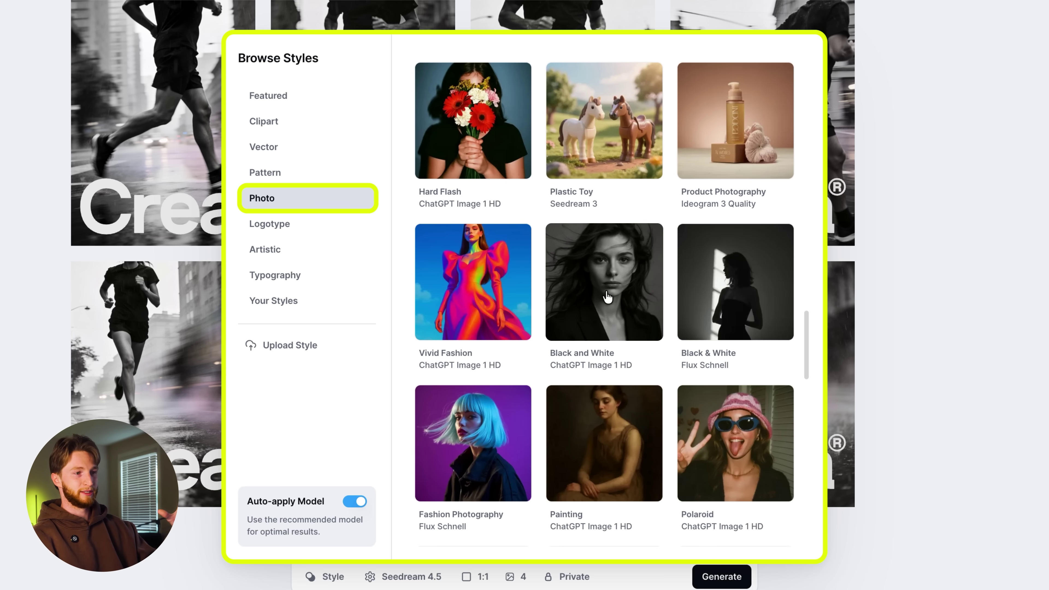
pyautogui.scroll(-10, 607, 296)
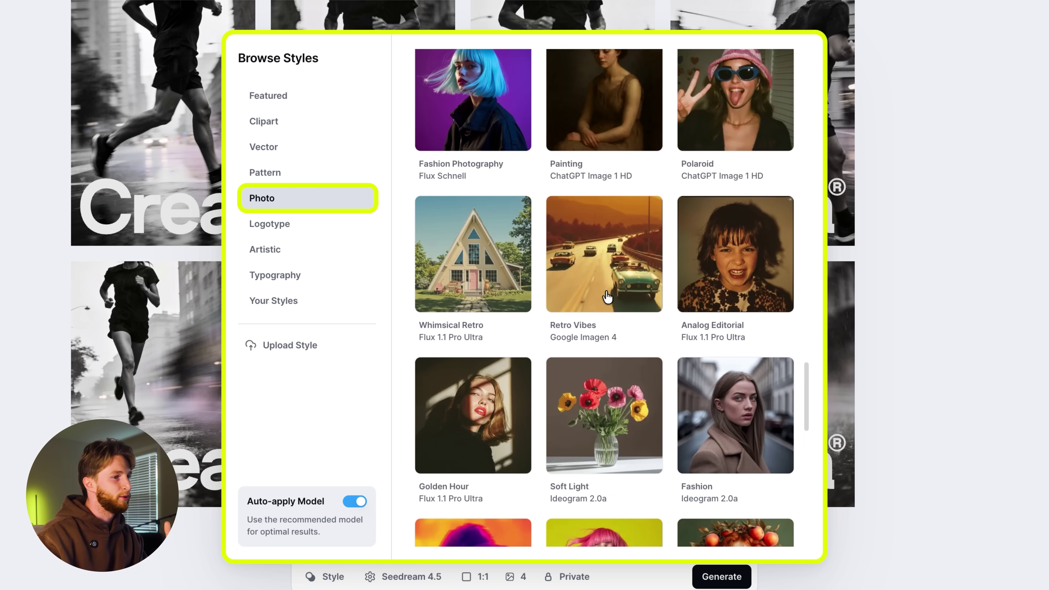
pyautogui.scroll(10, 607, 297)
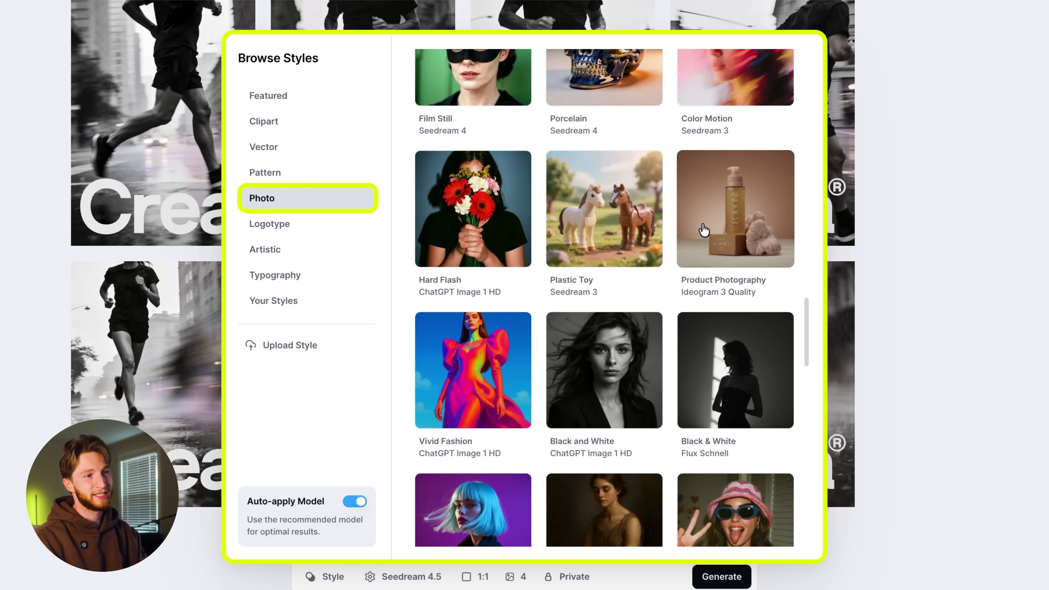
pyautogui.scroll(10, 511, 307)
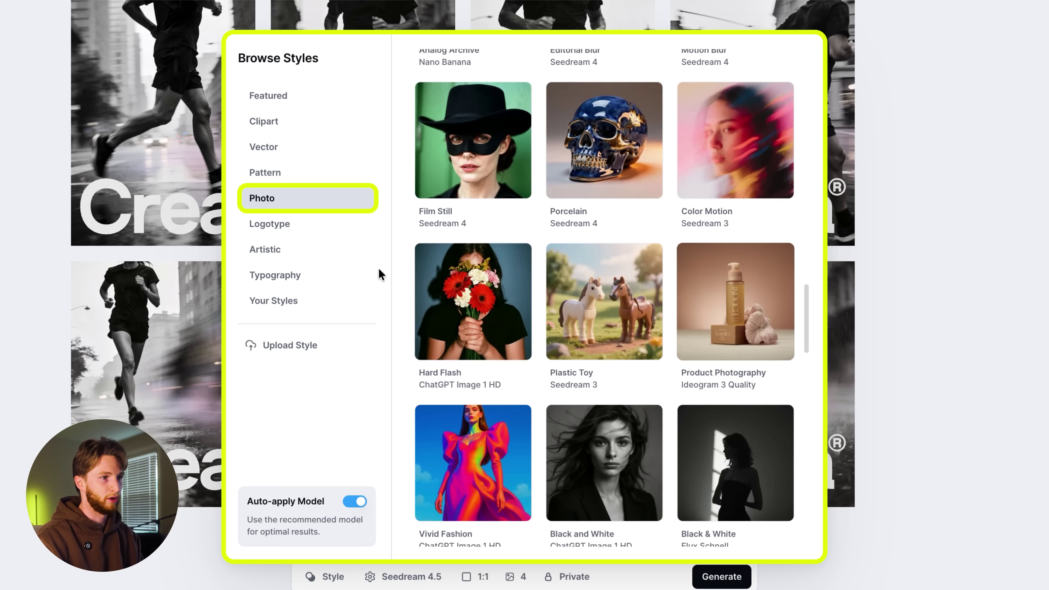
pyautogui.scroll(8, 545, 290)
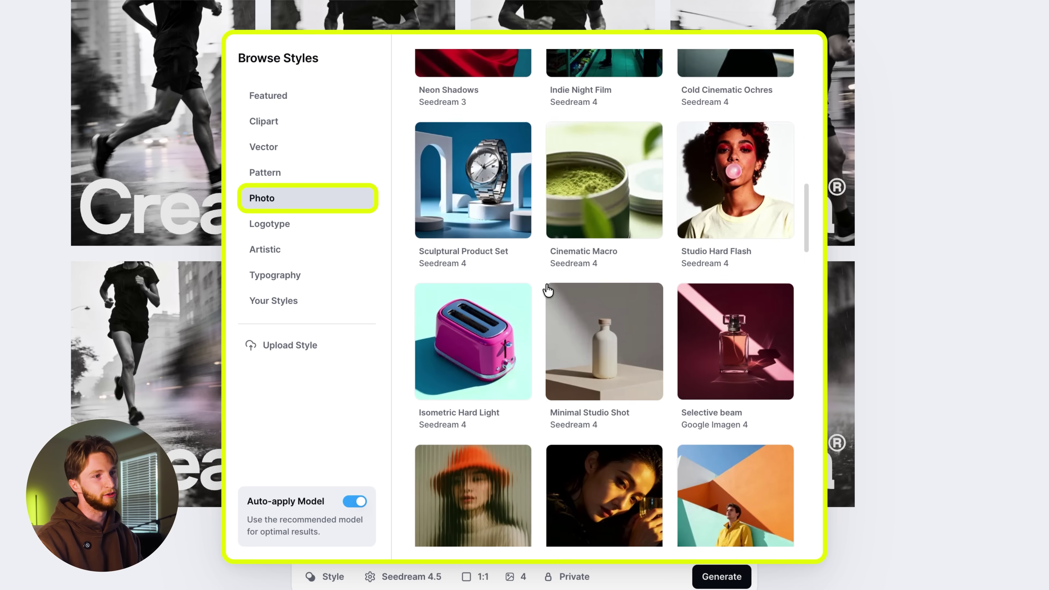
pyautogui.scroll(6, 547, 290)
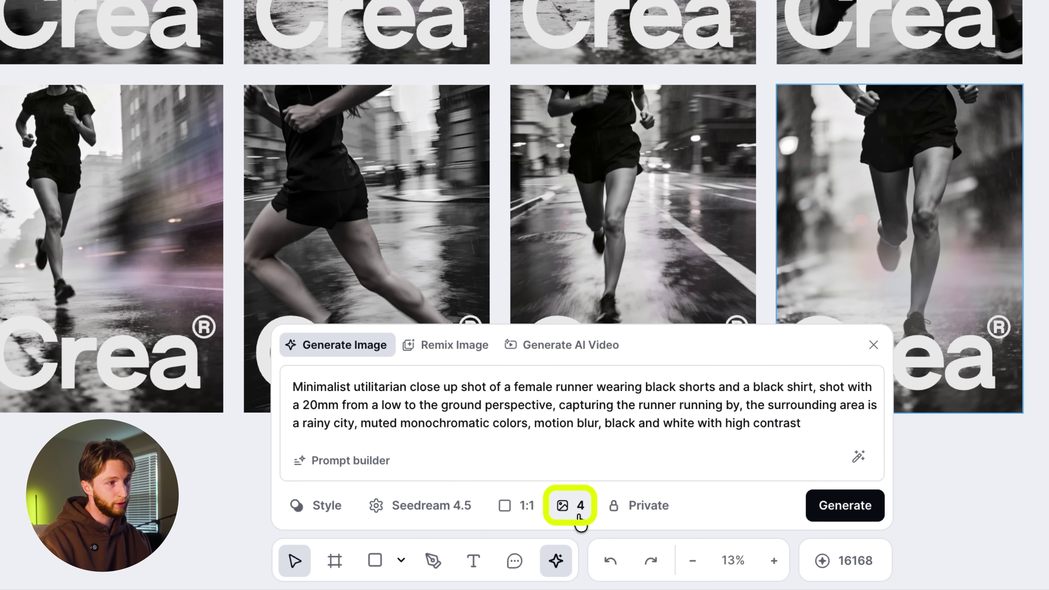
# Step: Review the image count and aspect ratio options for image generation, leaving the ratio at 1:1
pyautogui.click(578, 517)
pyautogui.click(523, 511)
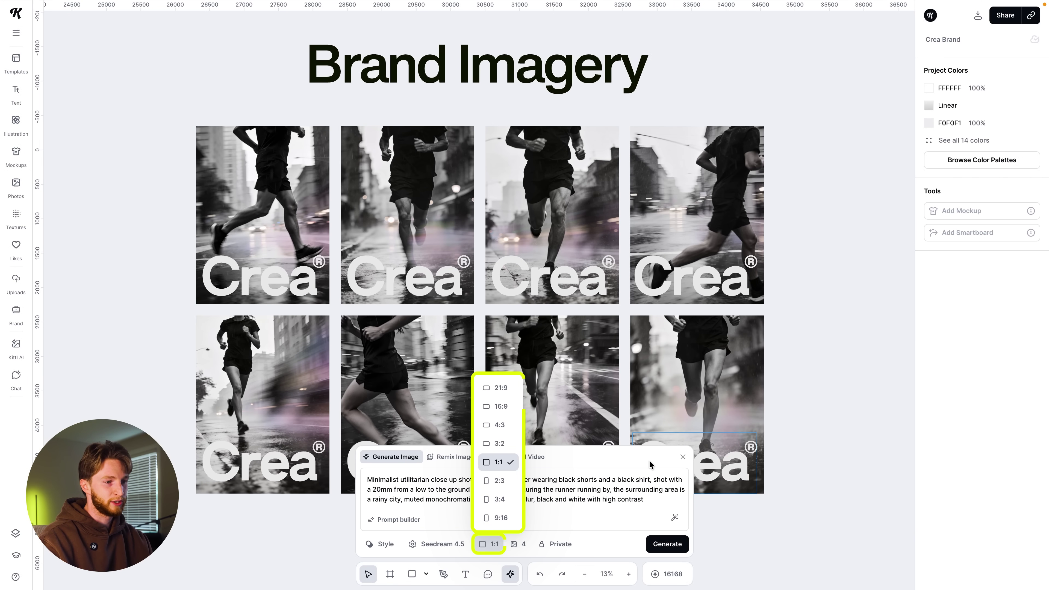
pyautogui.click(681, 442)
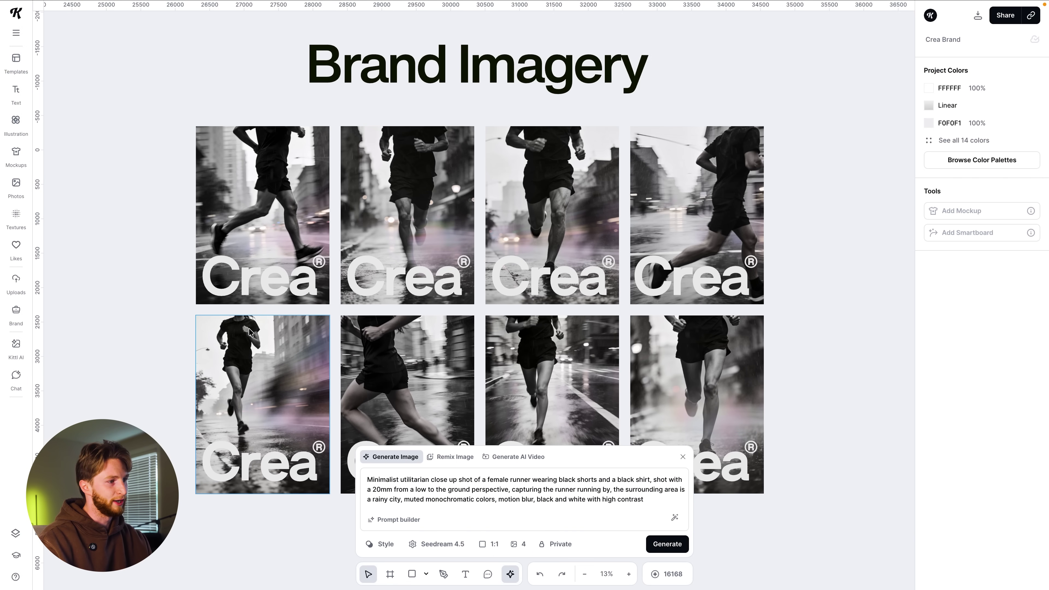
# Step: Examine the Sample Ad Creative section with its social ad artboards and the wide creatine banner
pyautogui.scroll(-2, 250, 331)
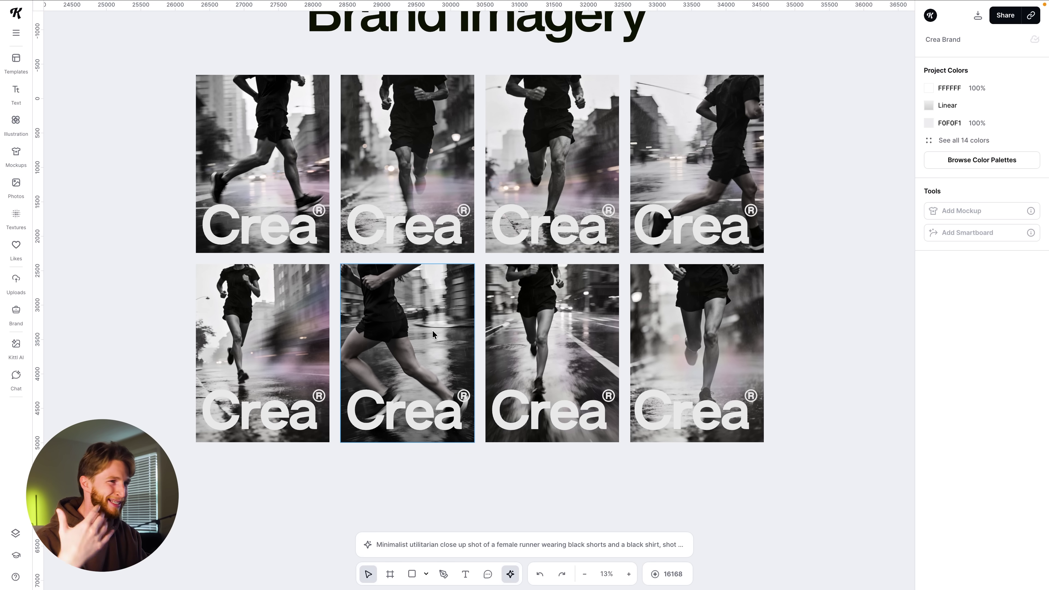
pyautogui.scroll(-5, 434, 333)
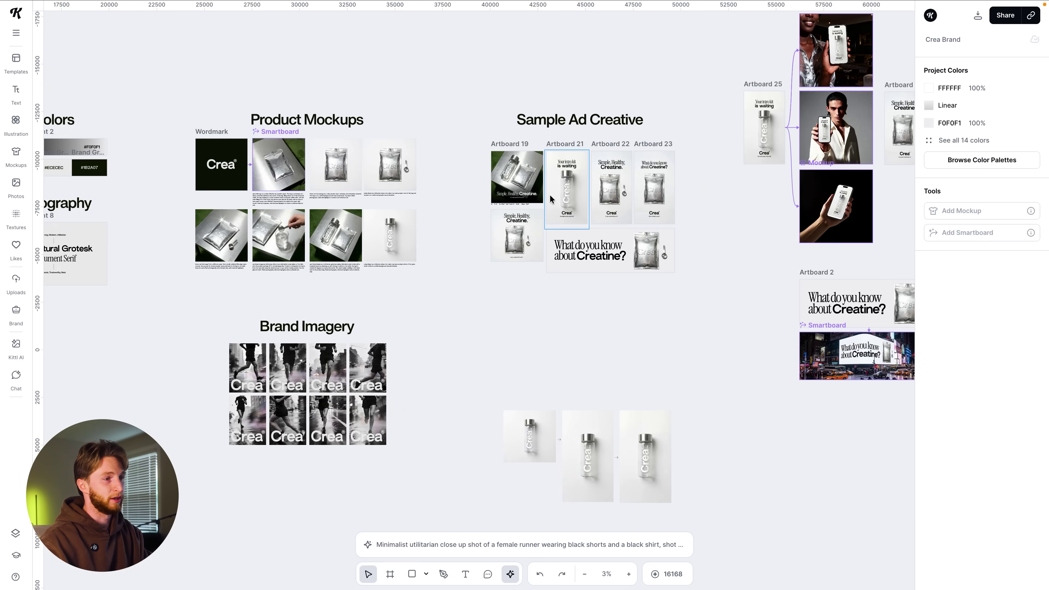
pyautogui.scroll(5, 550, 194)
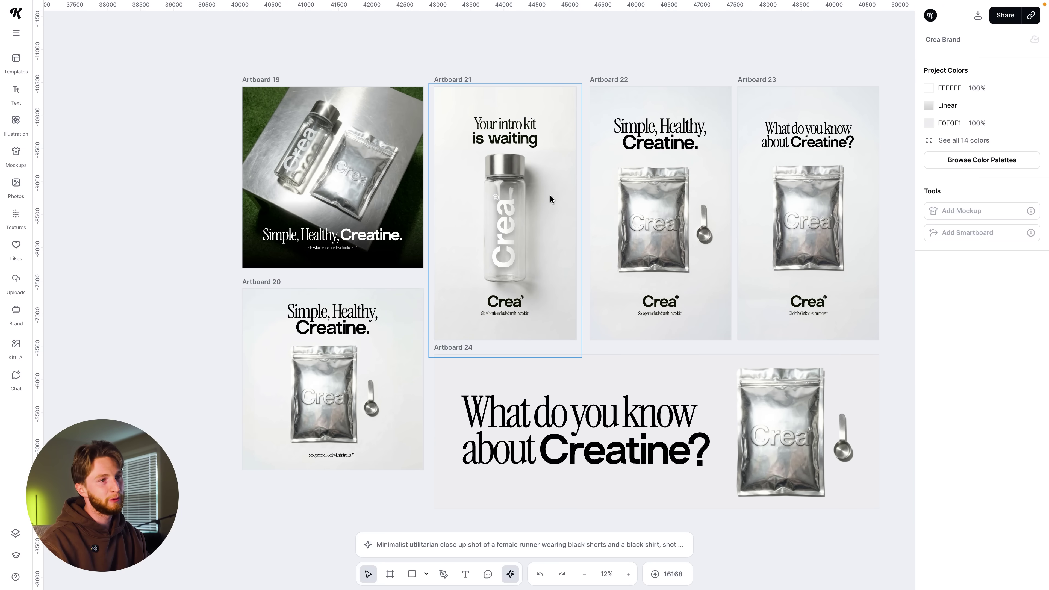
pyautogui.hscroll(2, 550, 194)
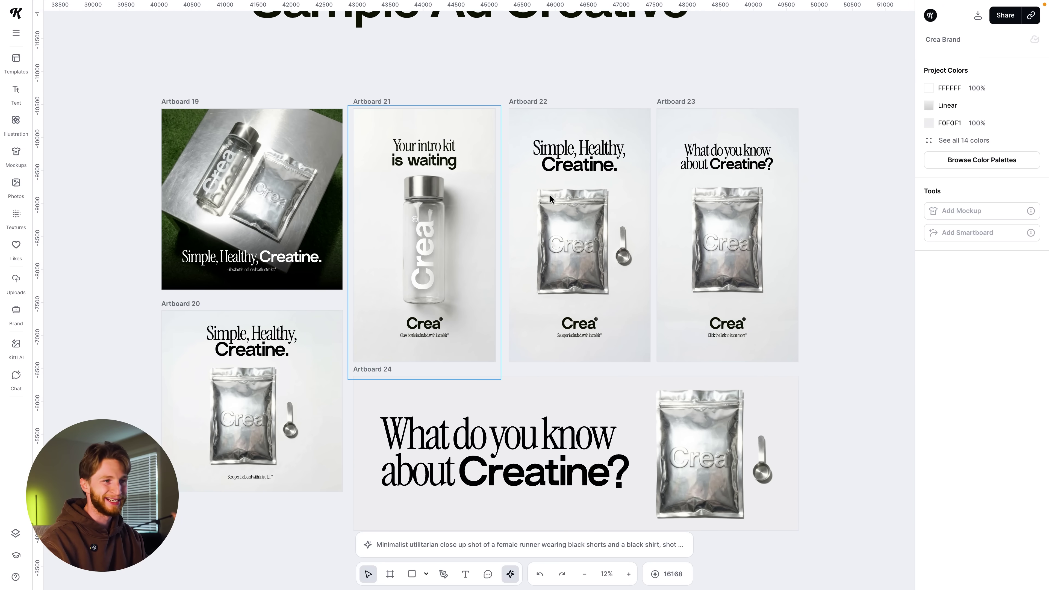
pyautogui.scroll(3, 550, 195)
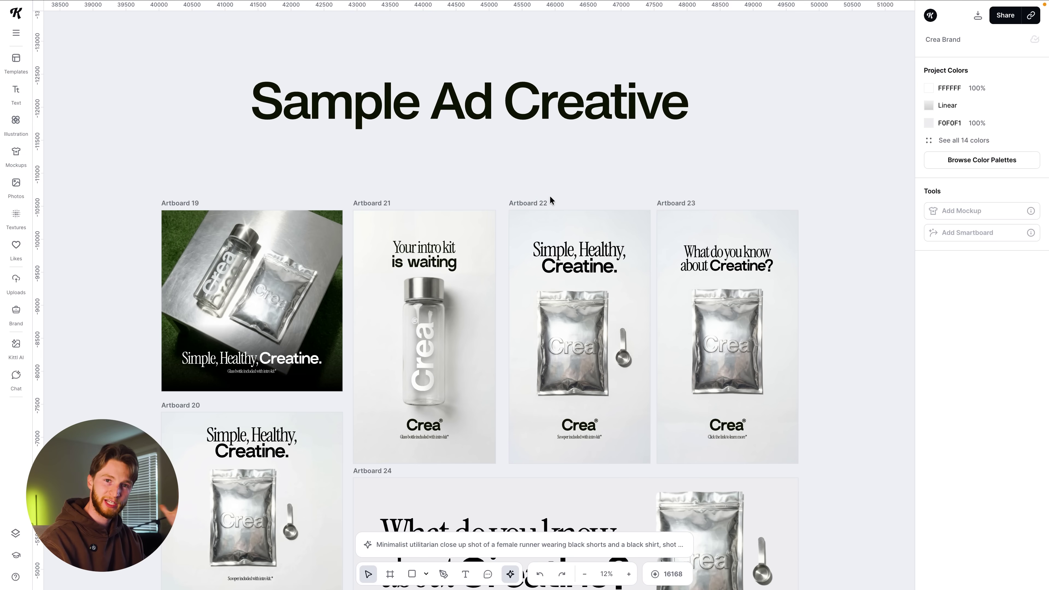
pyautogui.scroll(-5, 550, 199)
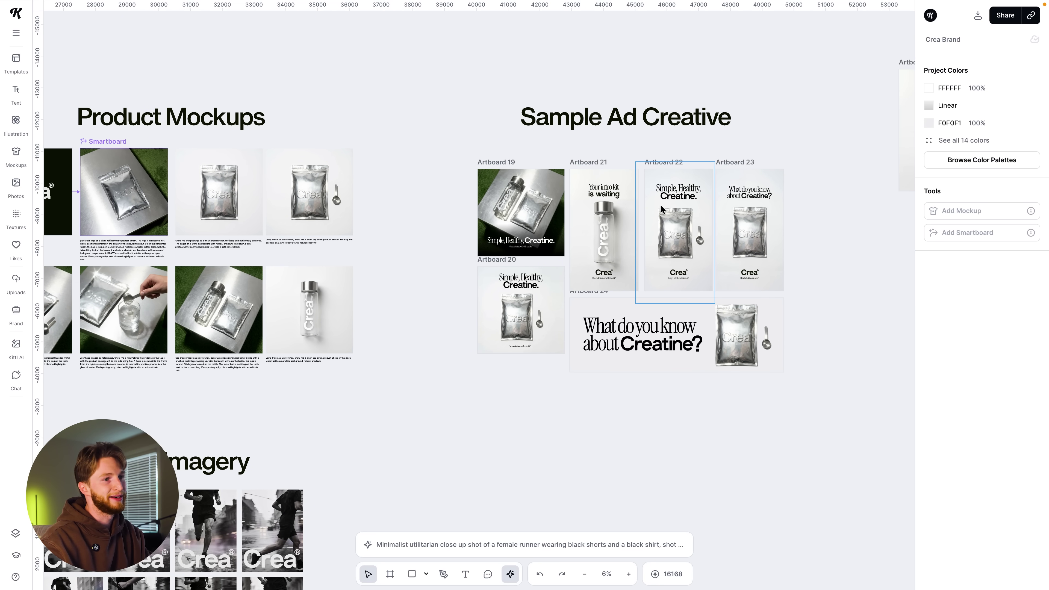
pyautogui.scroll(3, 736, 205)
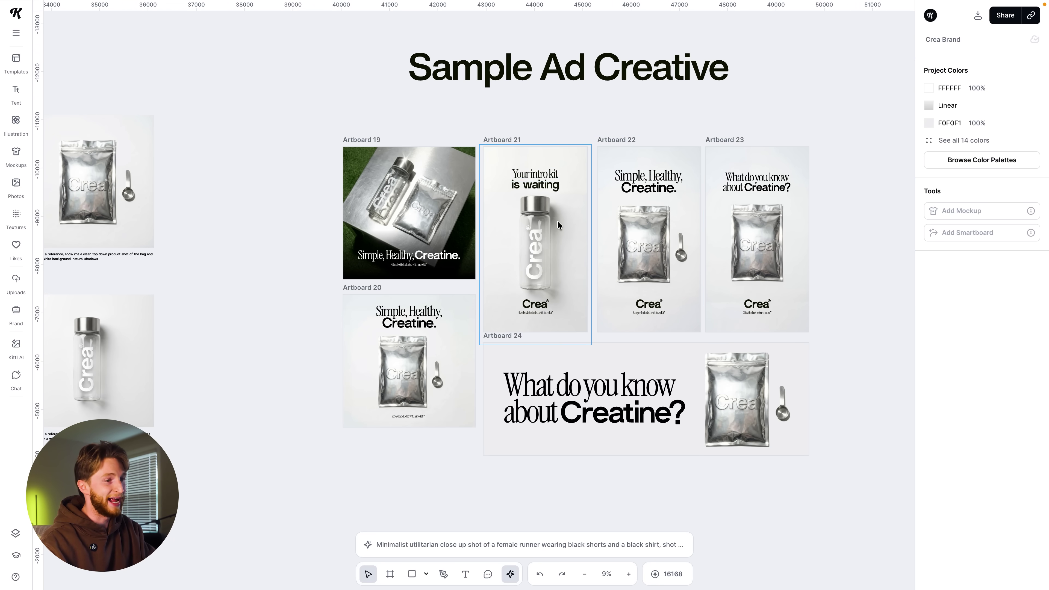
# Step: Inspect the prompts of the three water bottle images below the ad creatives, expanding the 9:16 content-aware fill prompt in full
pyautogui.scroll(-10, 556, 219)
pyautogui.hscroll(2, 557, 223)
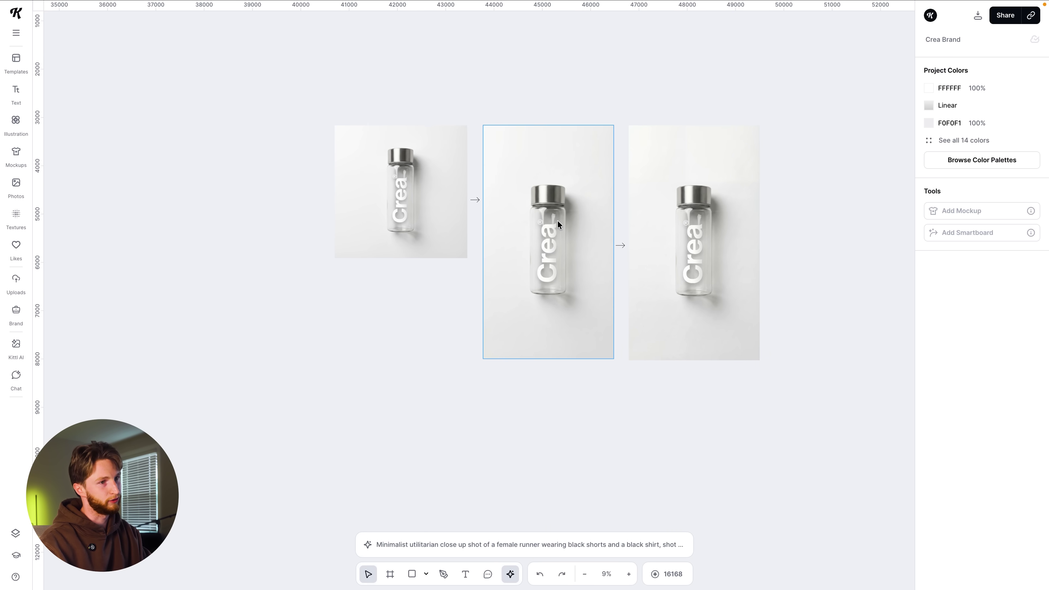
pyautogui.click(411, 205)
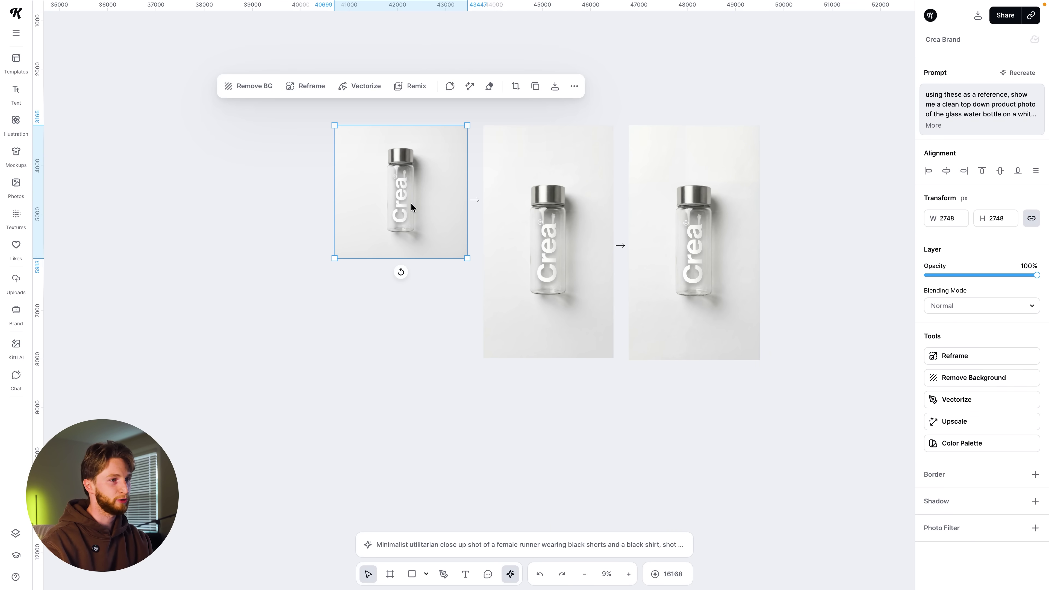
pyautogui.click(532, 211)
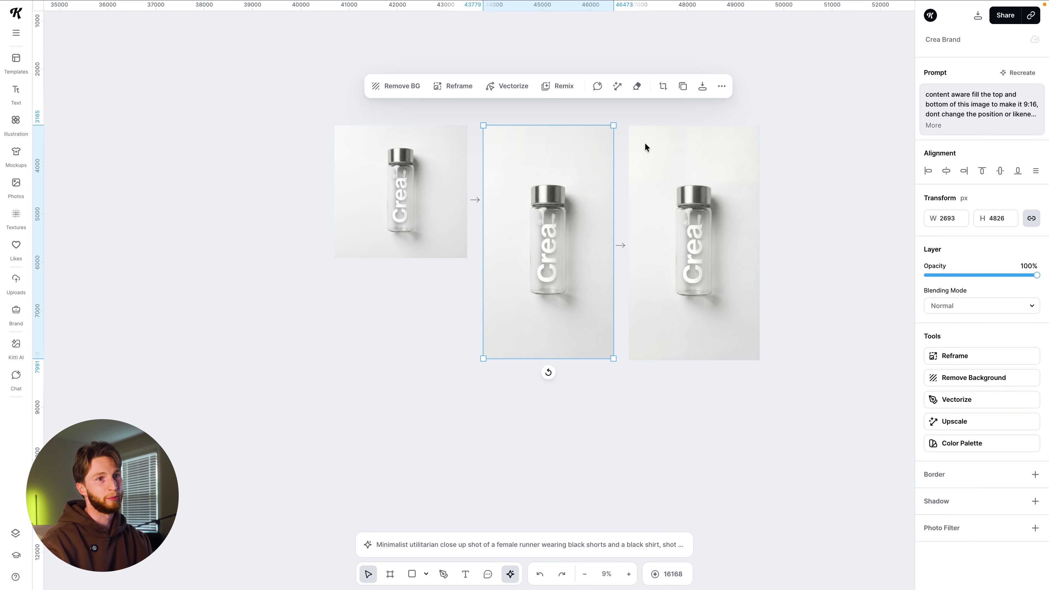
pyautogui.click(934, 126)
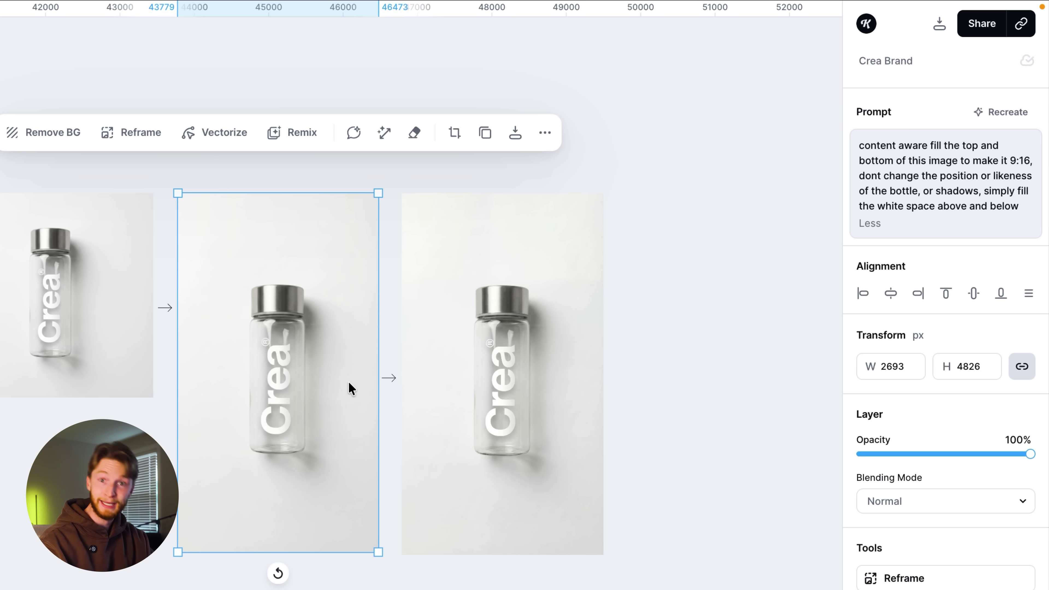
pyautogui.click(507, 390)
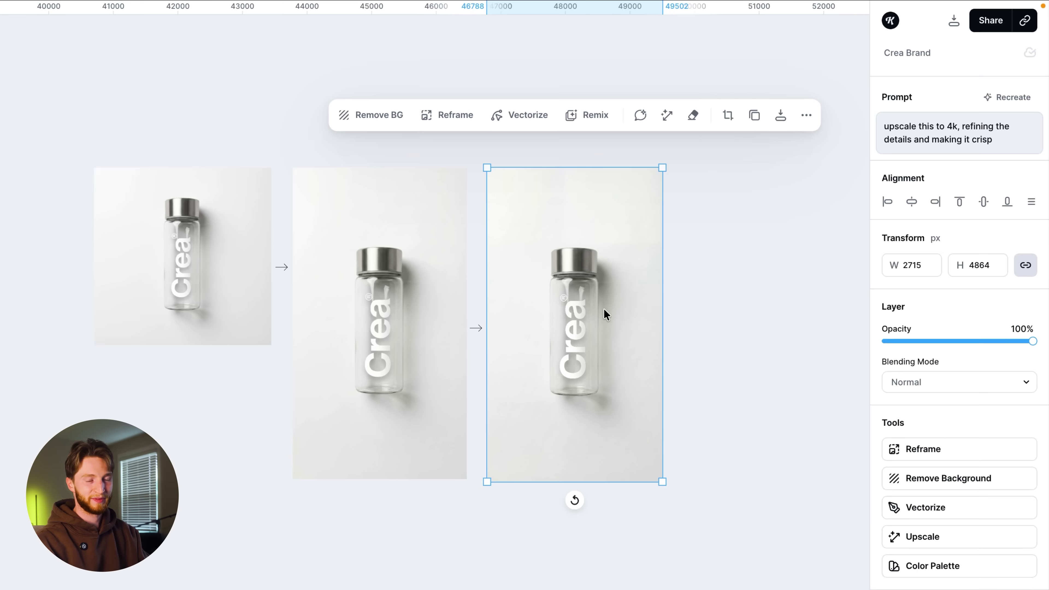
# Step: Examine the upscaled bottle's detail up close, and select the whole three-image bottle sequence to review it
pyautogui.scroll(5, 537, 359)
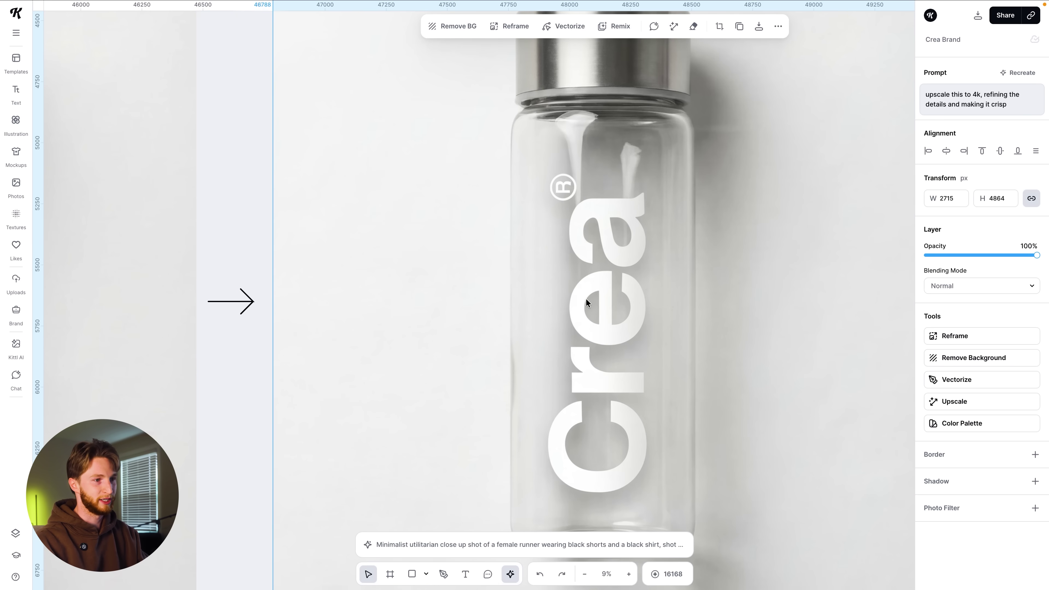
pyautogui.scroll(3, 644, 260)
pyautogui.scroll(-3, 589, 214)
pyautogui.scroll(-5, 589, 219)
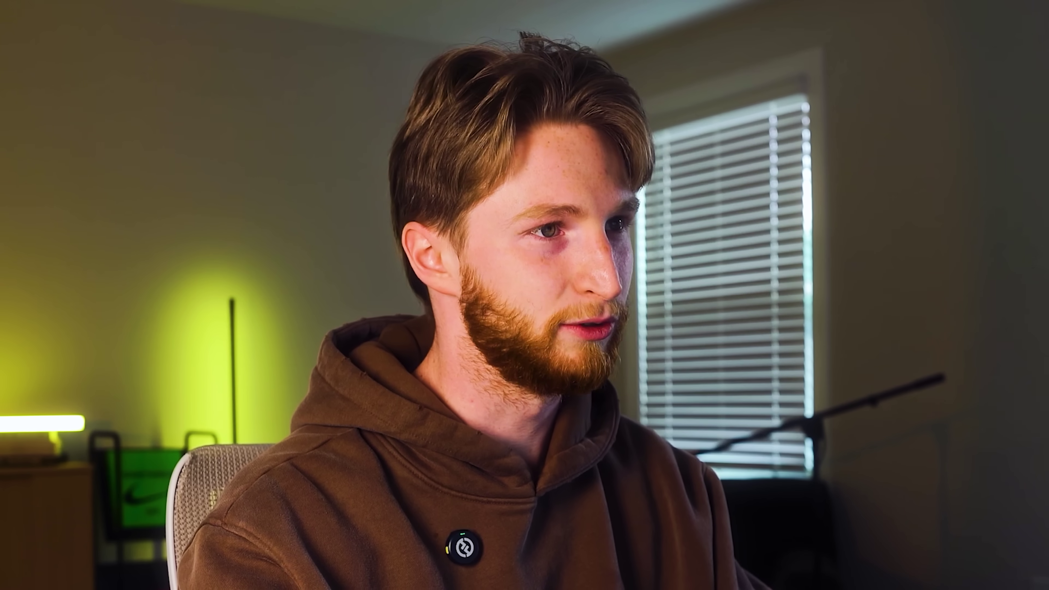
pyautogui.scroll(-3, 489, 243)
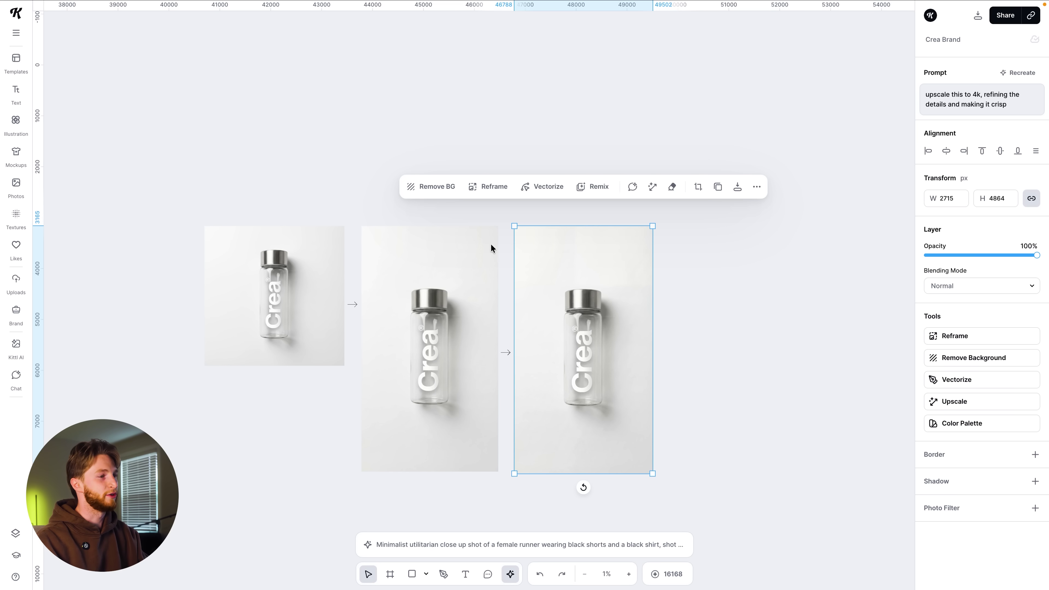
pyautogui.moveTo(205, 170); pyautogui.dragTo(737, 447)
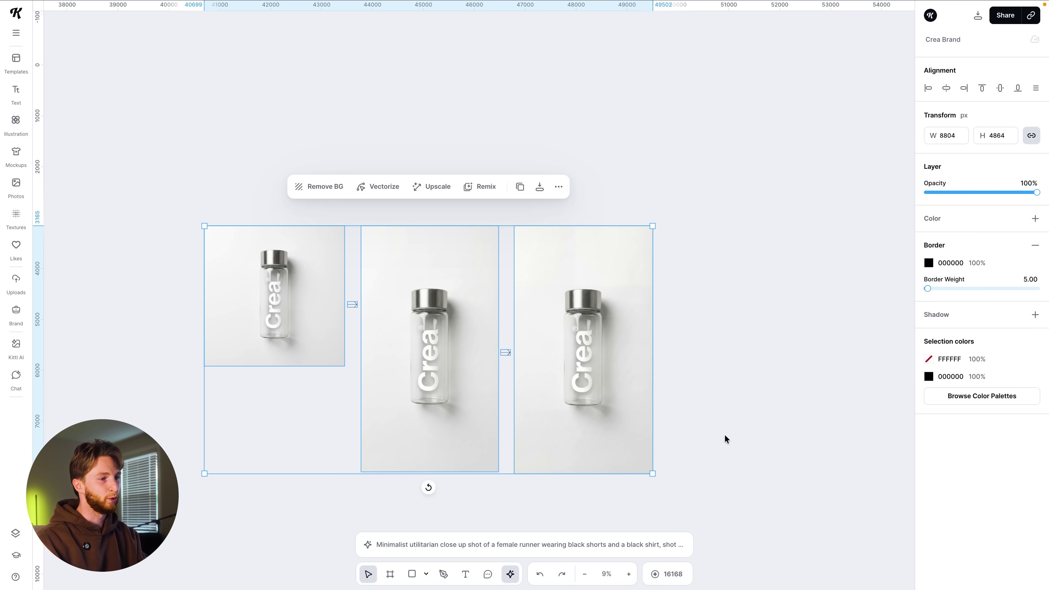
pyautogui.click(720, 427)
# Step: Try extending the Artboard 19 photo downward and to the right with a custom Reframe, and cancel it
pyautogui.scroll(6, 720, 429)
pyautogui.scroll(6, 720, 427)
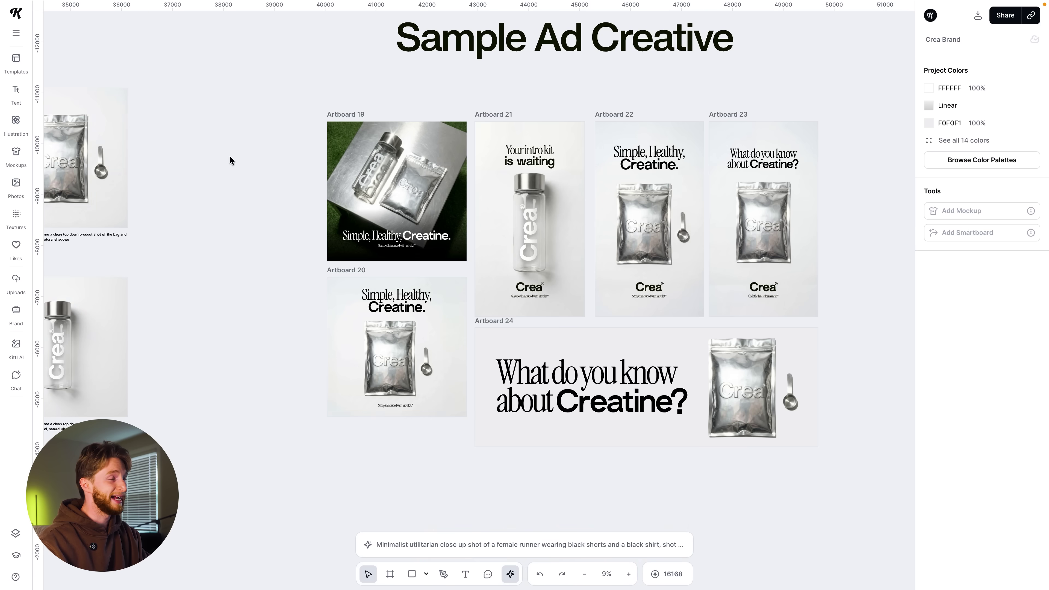
pyautogui.scroll(4, 229, 159)
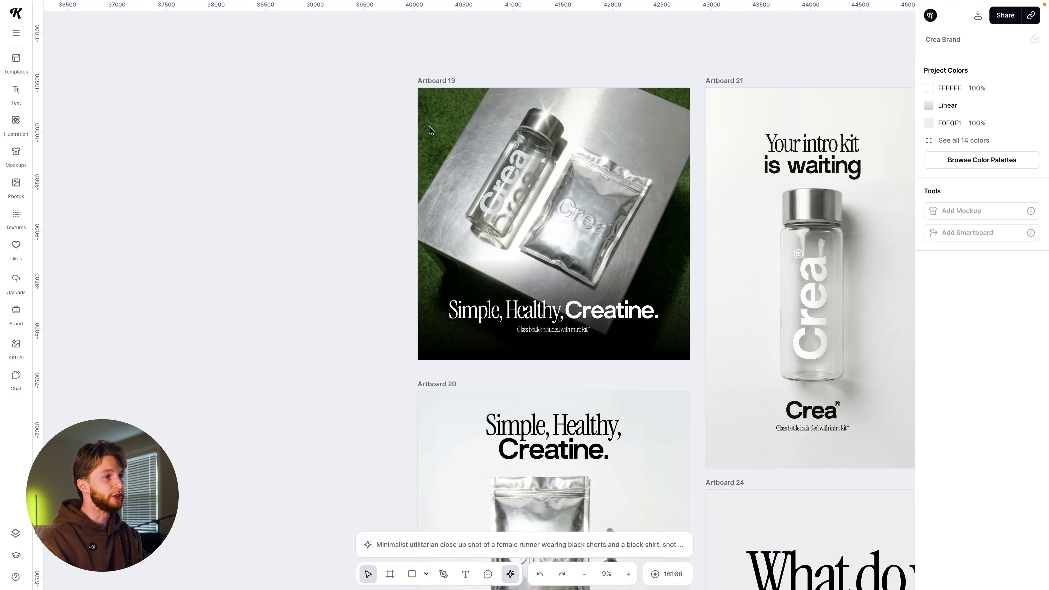
pyautogui.click(438, 81)
pyautogui.click(461, 119)
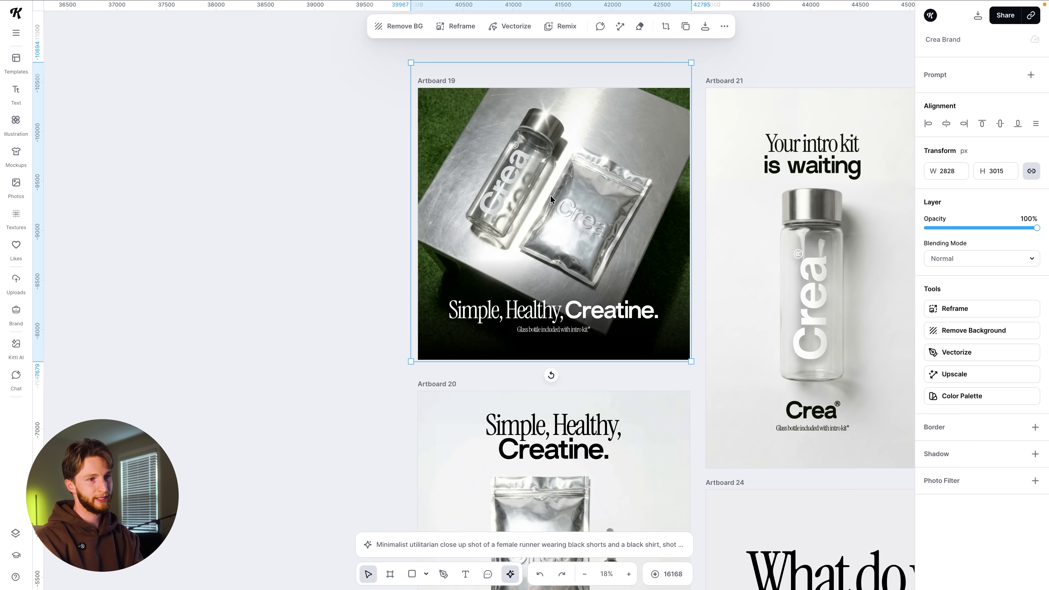
pyautogui.click(976, 313)
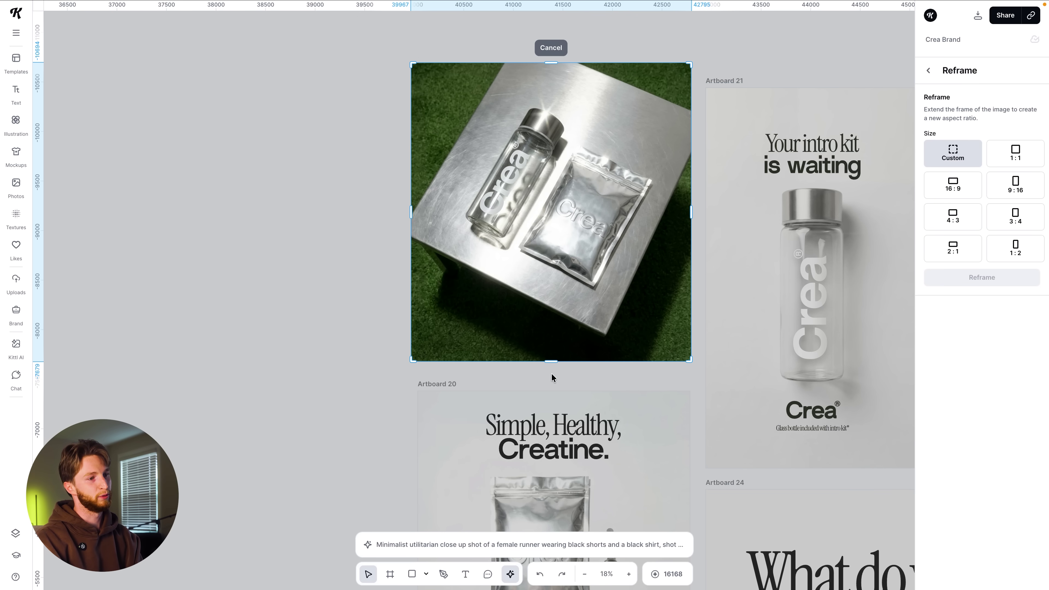
pyautogui.moveTo(552, 359); pyautogui.dragTo(552, 403)
pyautogui.moveTo(691, 233); pyautogui.dragTo(723, 234)
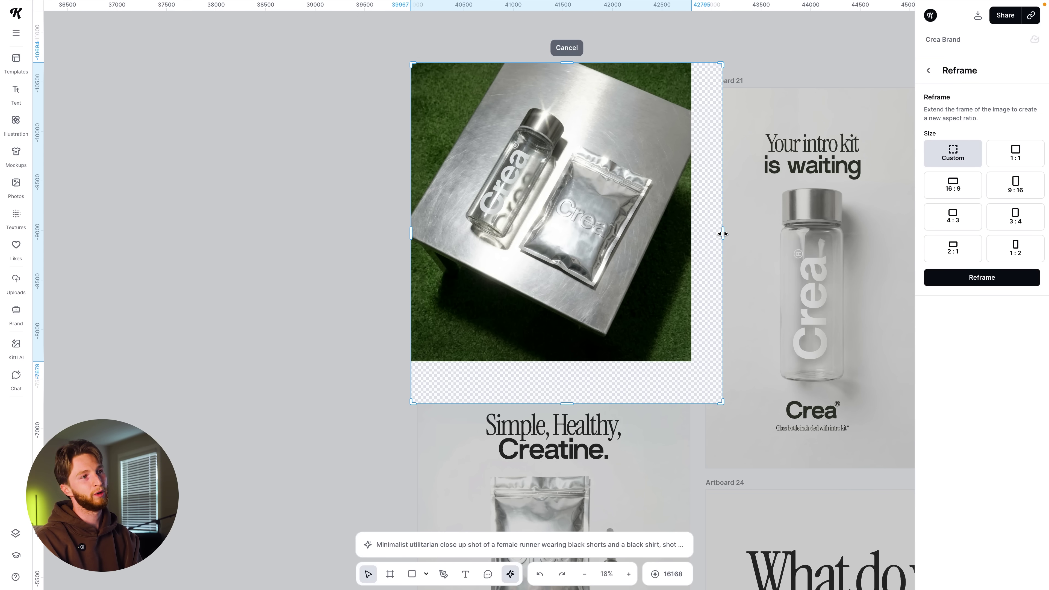
pyautogui.click(566, 49)
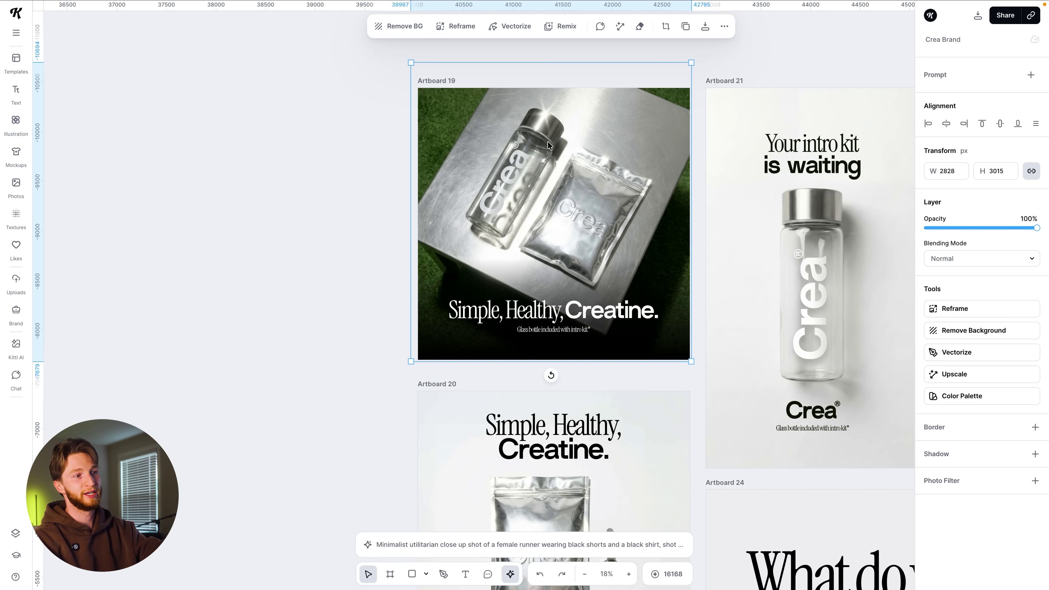
# Step: Try shifting the dark gradient rectangle upward in Artboard 19, and undo the change
pyautogui.click(548, 351)
pyautogui.moveTo(496, 357); pyautogui.dragTo(494, 273)
pyautogui.hotkey('ctrl', 'z')
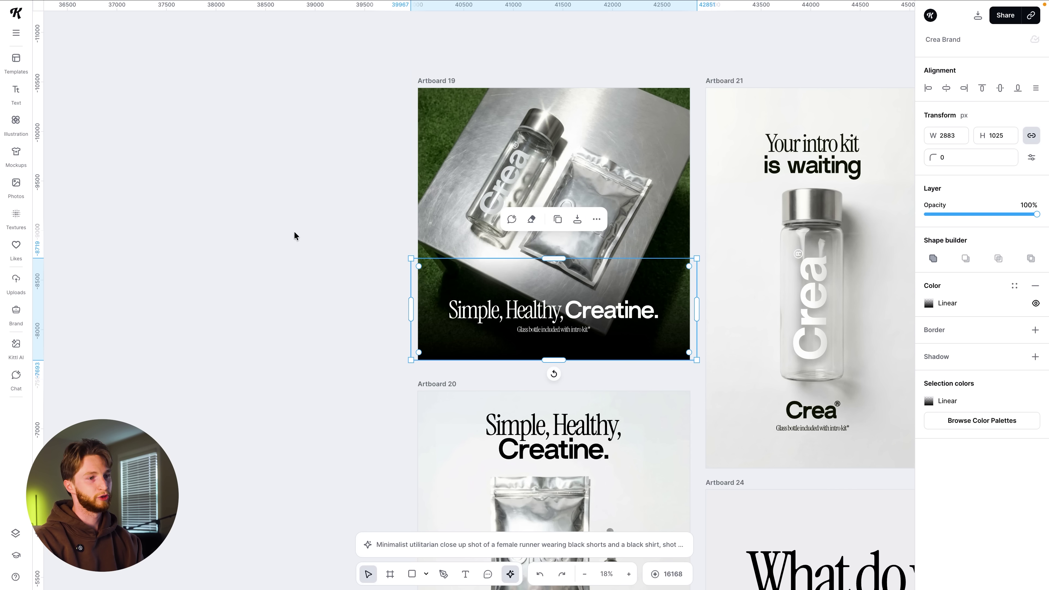
pyautogui.click(243, 249)
# Step: Select the "What do you know about Creatine?" banner on Artboard 24 to examine its layout
pyautogui.scroll(-5, 381, 365)
pyautogui.hscroll(3, 382, 365)
pyautogui.hscroll(10, 438, 301)
pyautogui.scroll(-2, 439, 300)
pyautogui.click(210, 207)
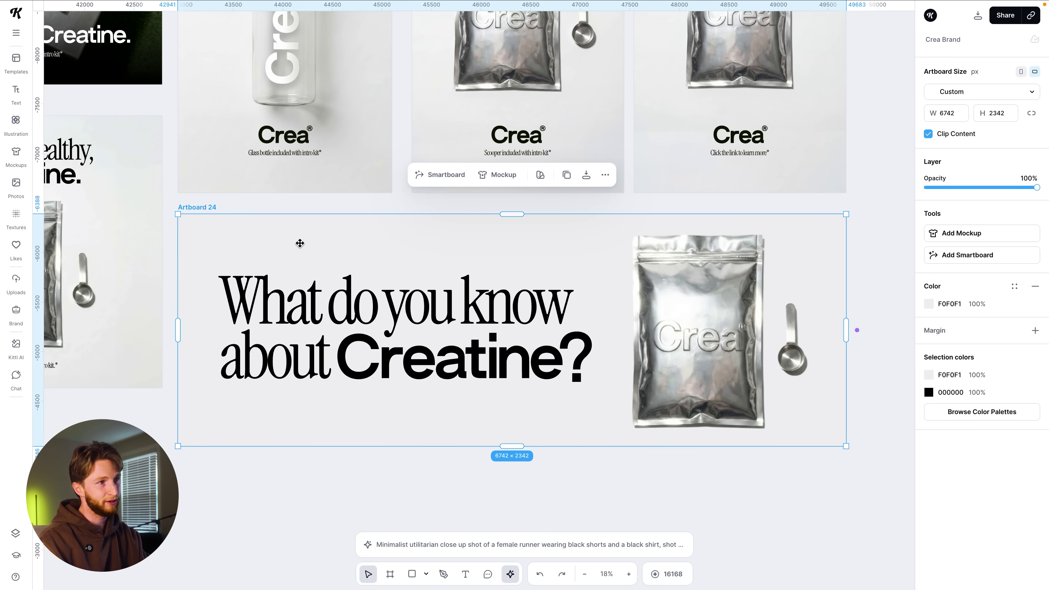
pyautogui.scroll(-5, 308, 246)
pyautogui.moveTo(475, 289); pyautogui.dragTo(593, 352)
# Step: Duplicate the upright bag and scooper mockup into the space beside Product Mockups, and remove the copy's background
pyautogui.hscroll(-10, 320, 215)
pyautogui.scroll(4, 320, 215)
pyautogui.scroll(-1, 319, 215)
pyautogui.click(356, 248)
pyautogui.moveTo(361, 273); pyautogui.dragTo(500, 158)
pyautogui.click(990, 377)
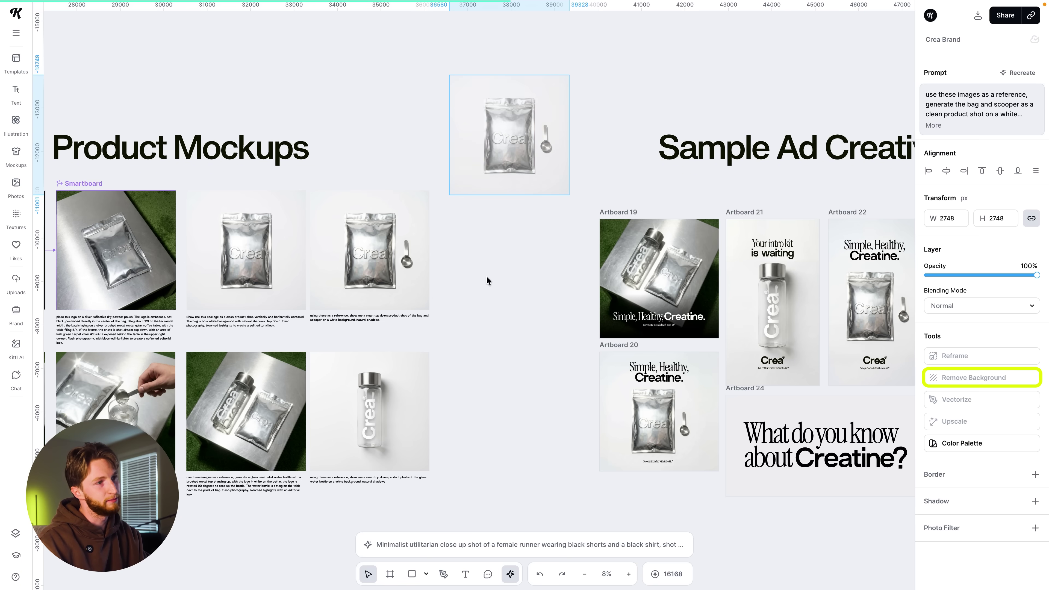
# Step: Move the cut-out bag and scooper copy onto the wide banner on Artboard 24
pyautogui.hscroll(5, 486, 277)
pyautogui.moveTo(353, 107); pyautogui.dragTo(797, 418)
pyautogui.moveTo(827, 456); pyautogui.dragTo(838, 465)
# Step: Examine the Ad Mockups section, with its phone mockups and smartboards linked to Artboards 25, 26 and 27
pyautogui.scroll(3, 859, 421)
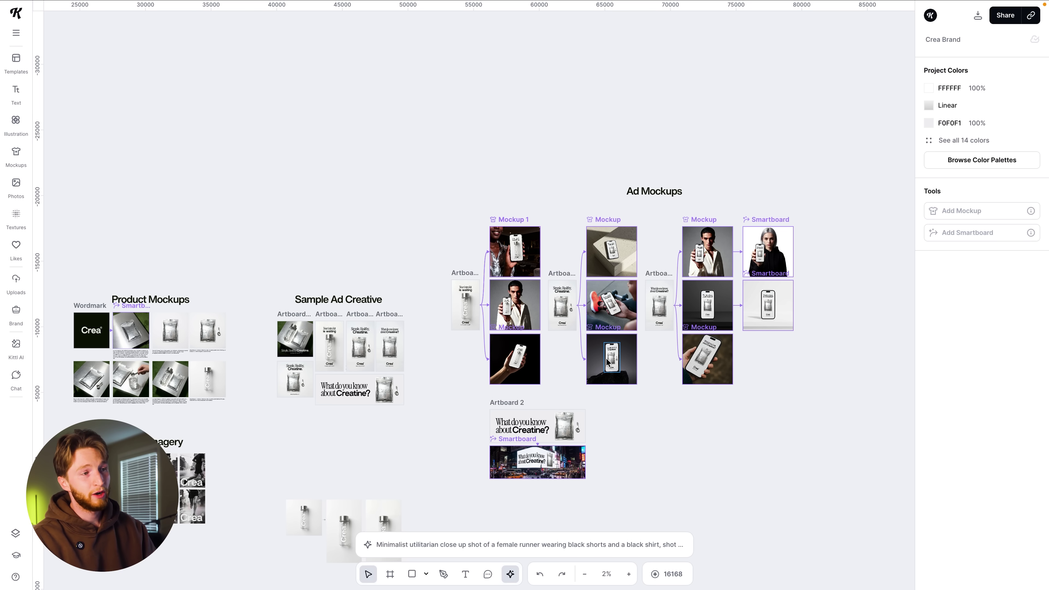
pyautogui.hscroll(2, 606, 362)
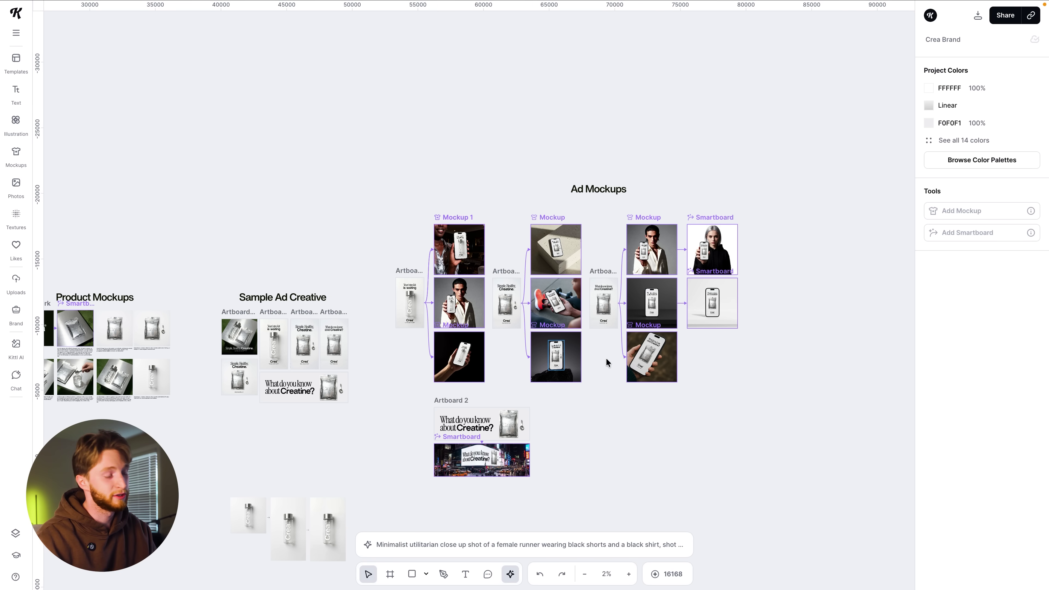
pyautogui.scroll(3, 591, 254)
pyautogui.scroll(-1, 591, 253)
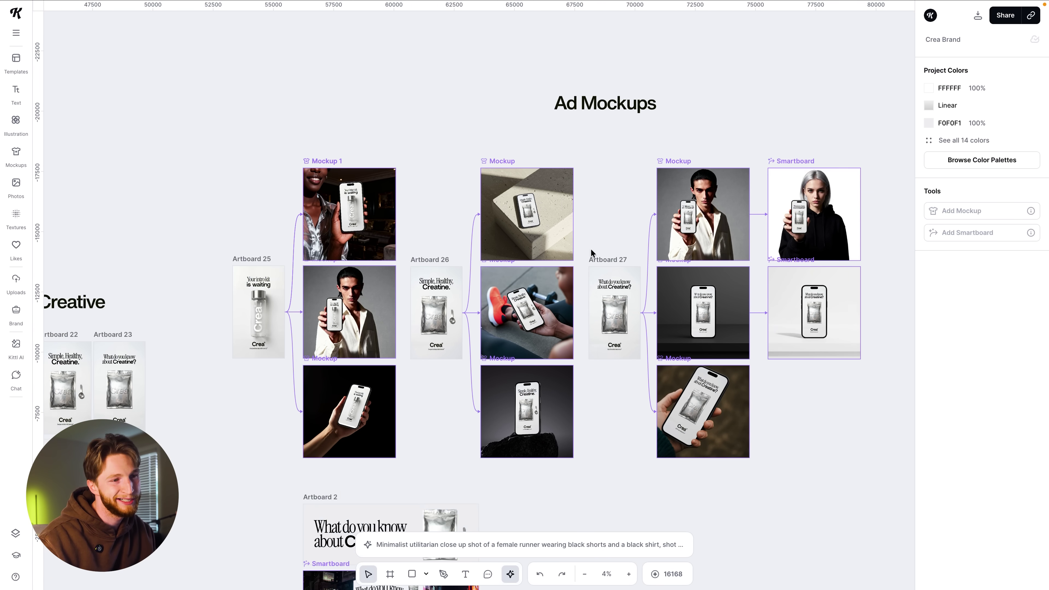
pyautogui.scroll(-1, 591, 253)
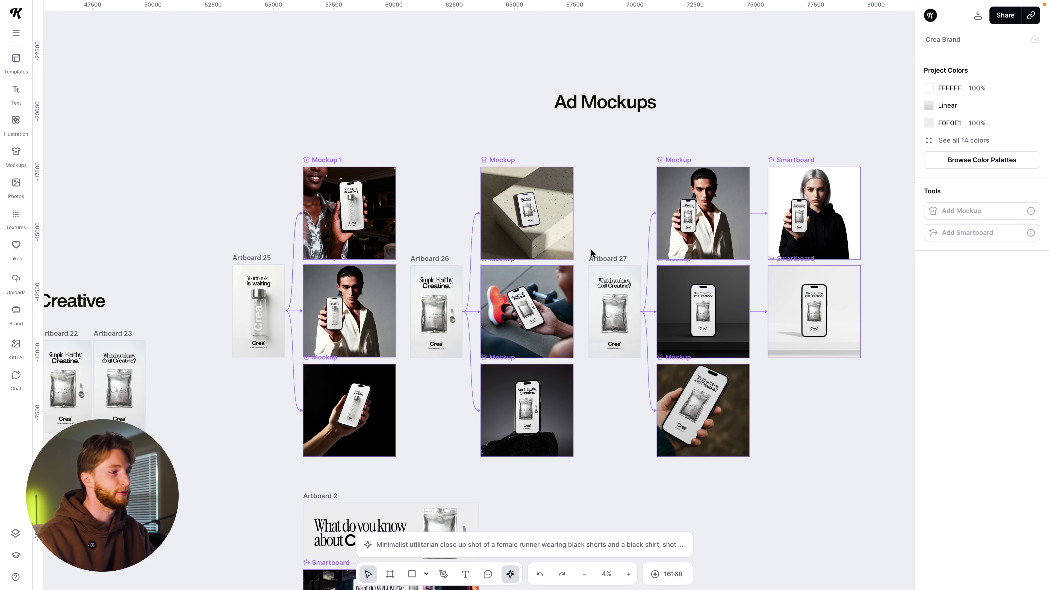